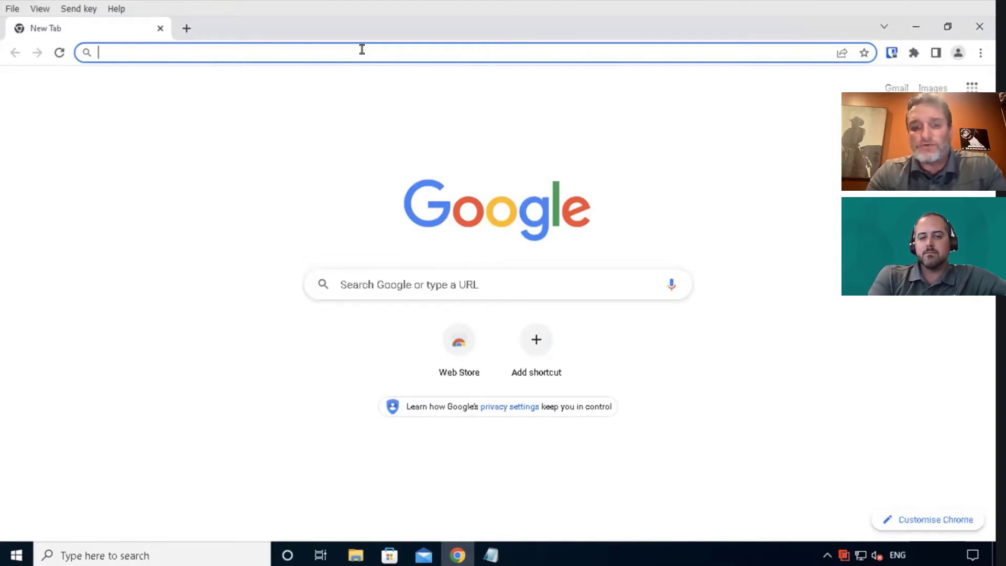
Step: Go to gambling.net and connect through the Forcepoint isolation notice to load it
type("gambling.")
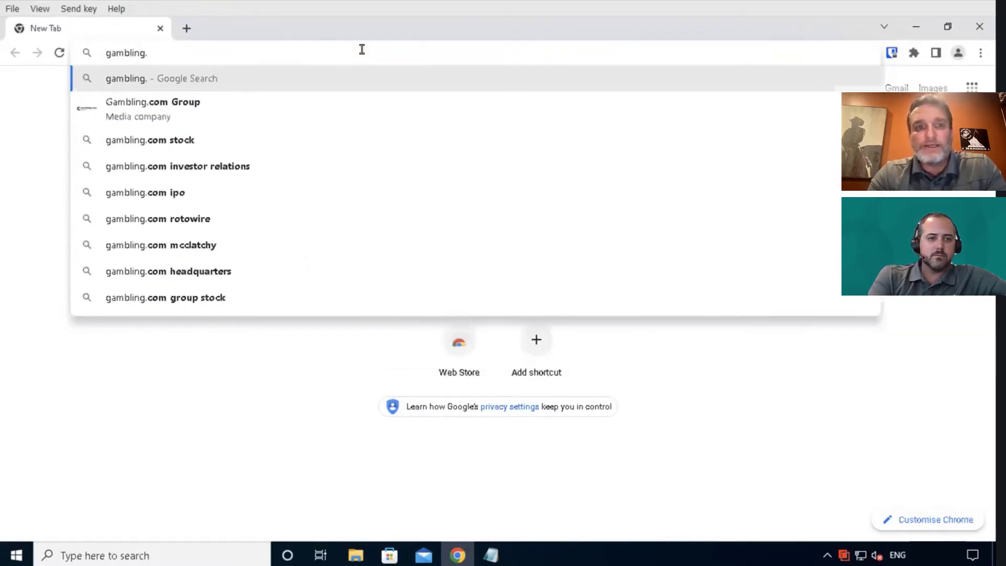
type("net")
key("Return")
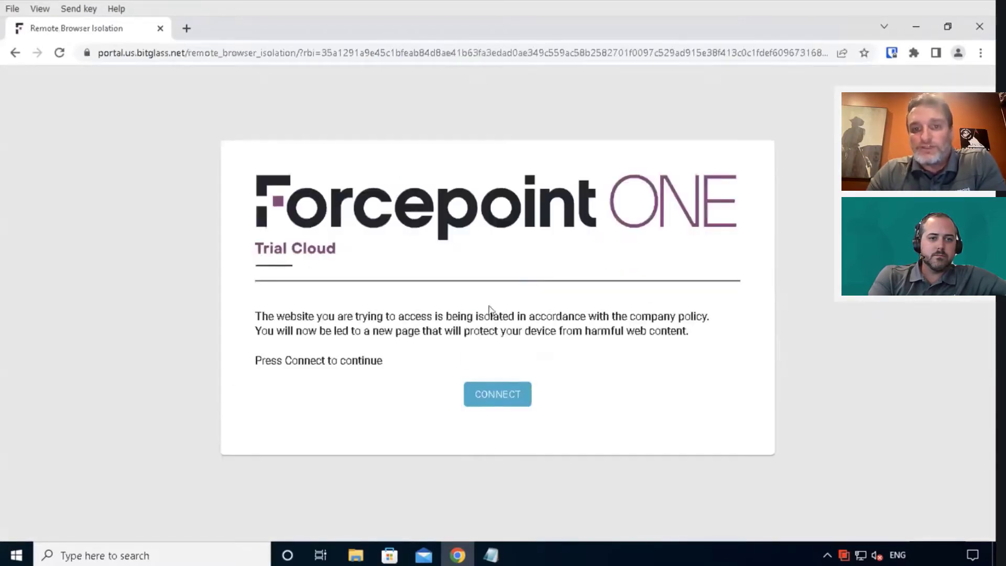
left_click_drag(475, 314, 510, 312)
left_click(603, 389)
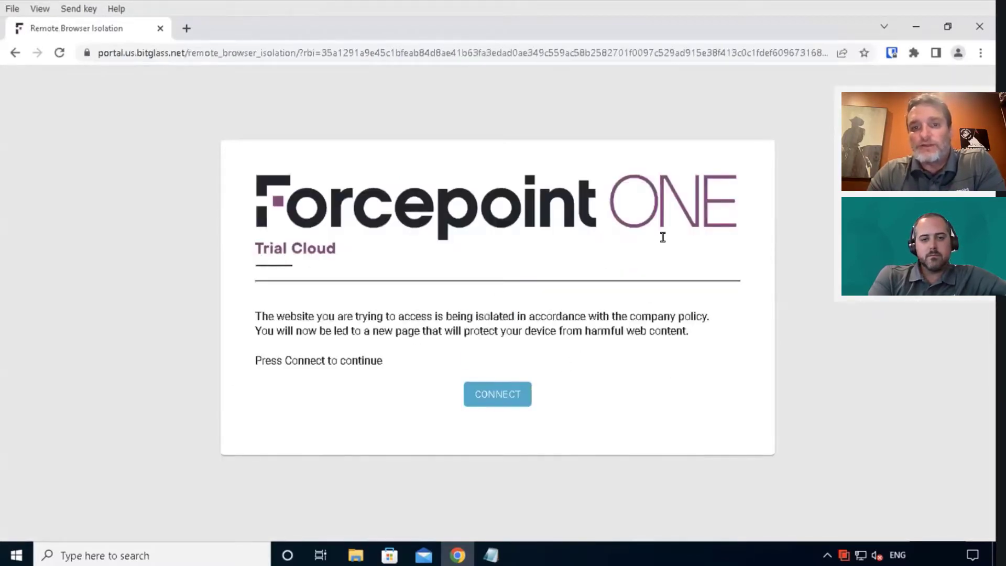
left_click(500, 397)
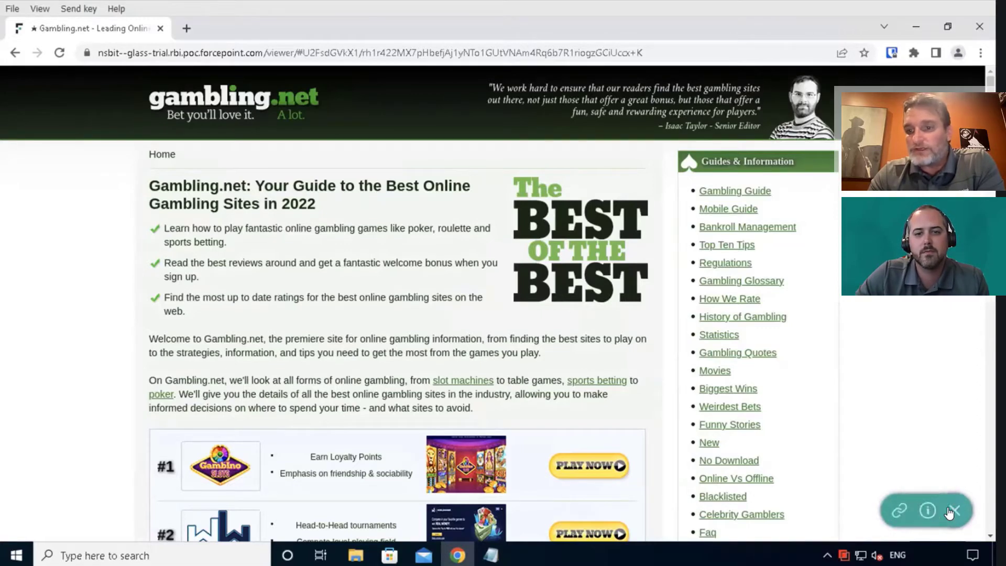
left_click(899, 510)
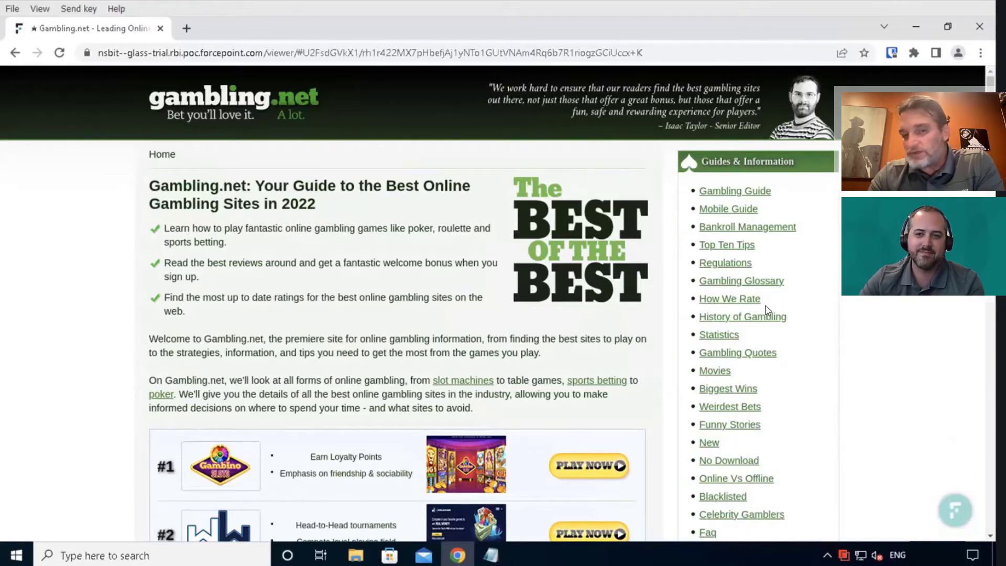
right_click(103, 329)
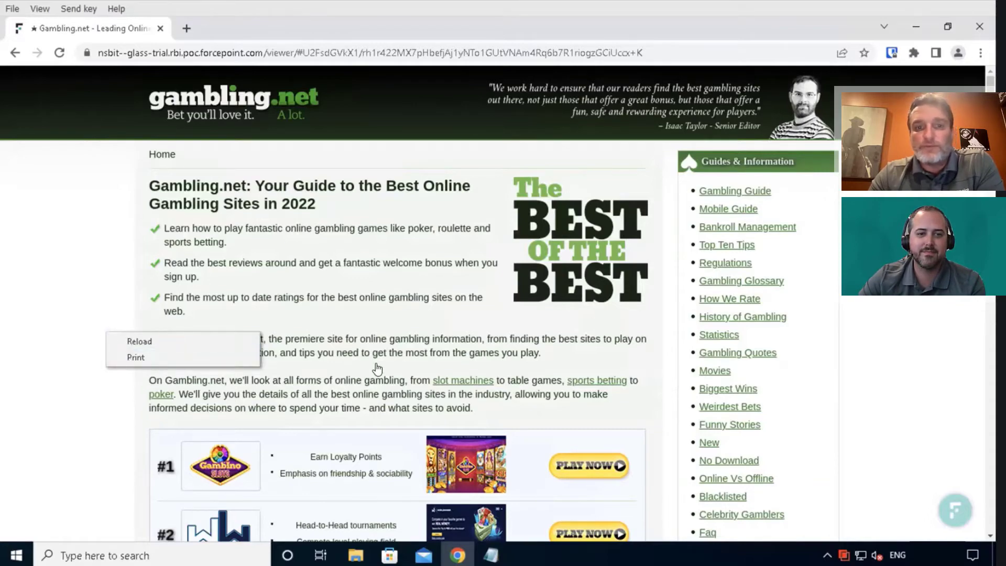
scroll(378, 368, "down", 15)
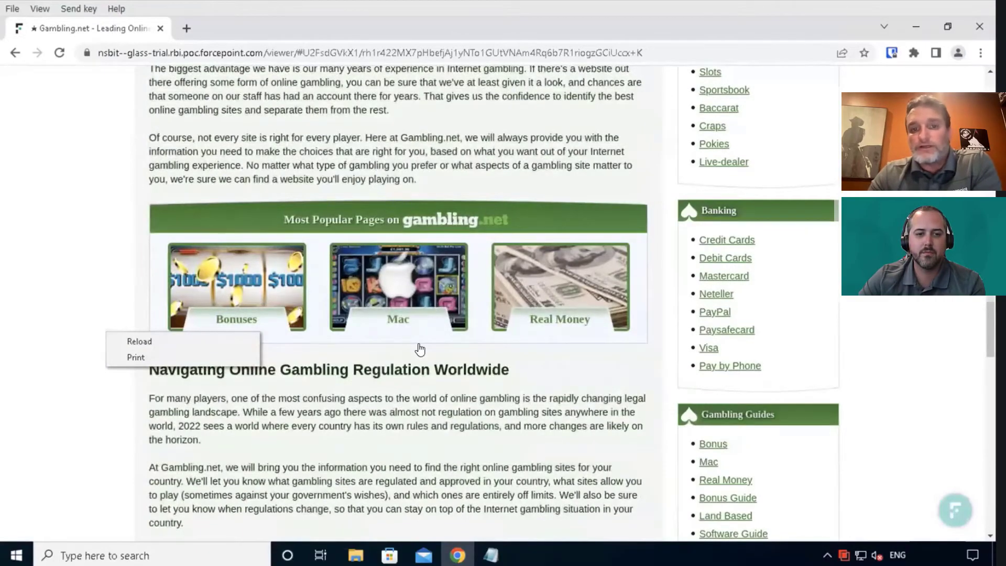
scroll(419, 349, "up", 13)
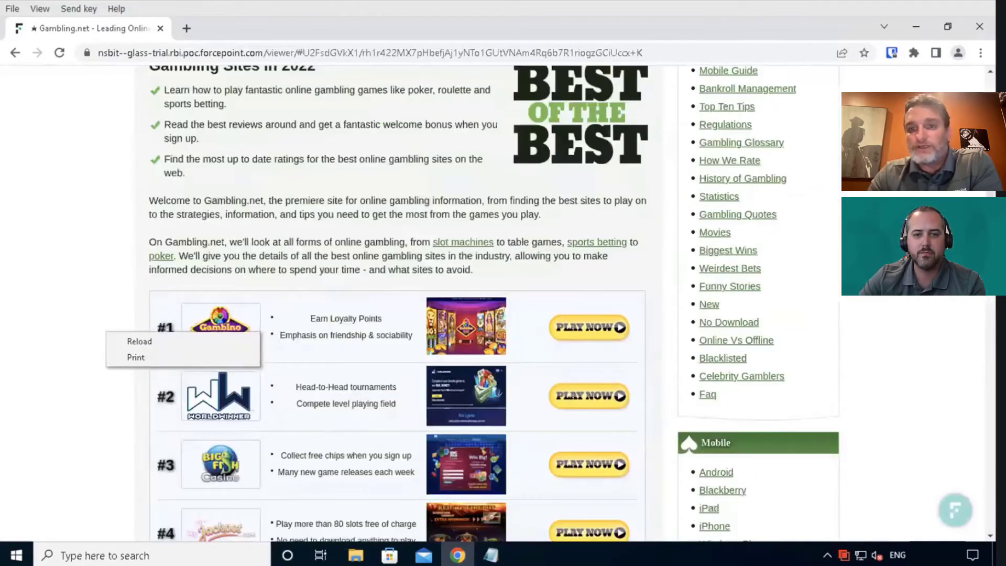
left_click(505, 218)
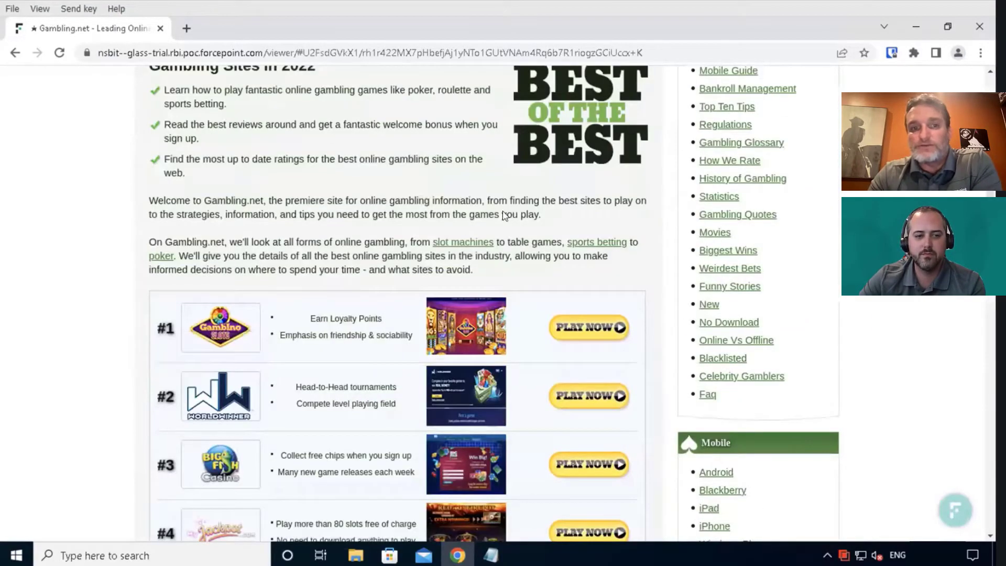
right_click(117, 288)
left_click(331, 335)
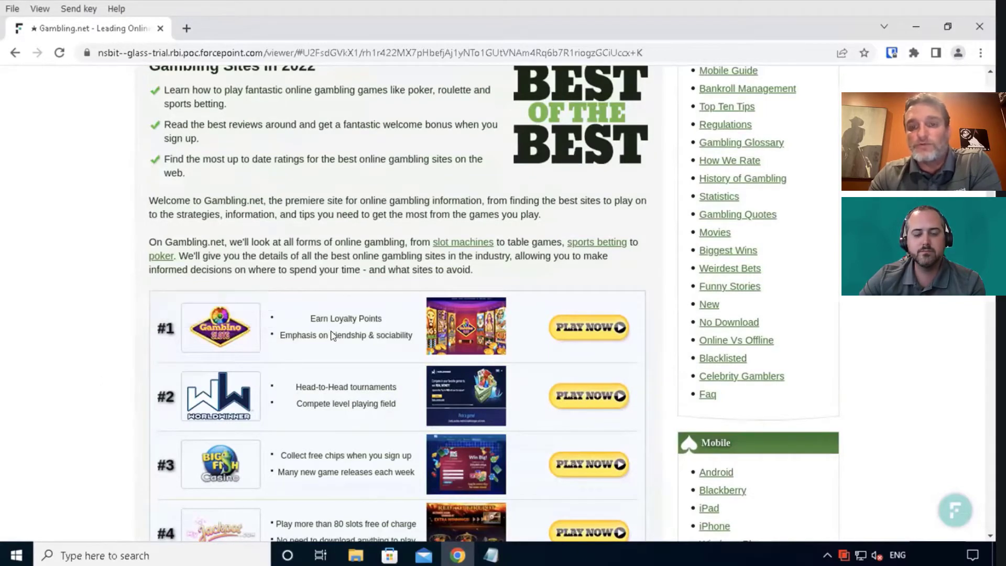
scroll(340, 326, "down", 5)
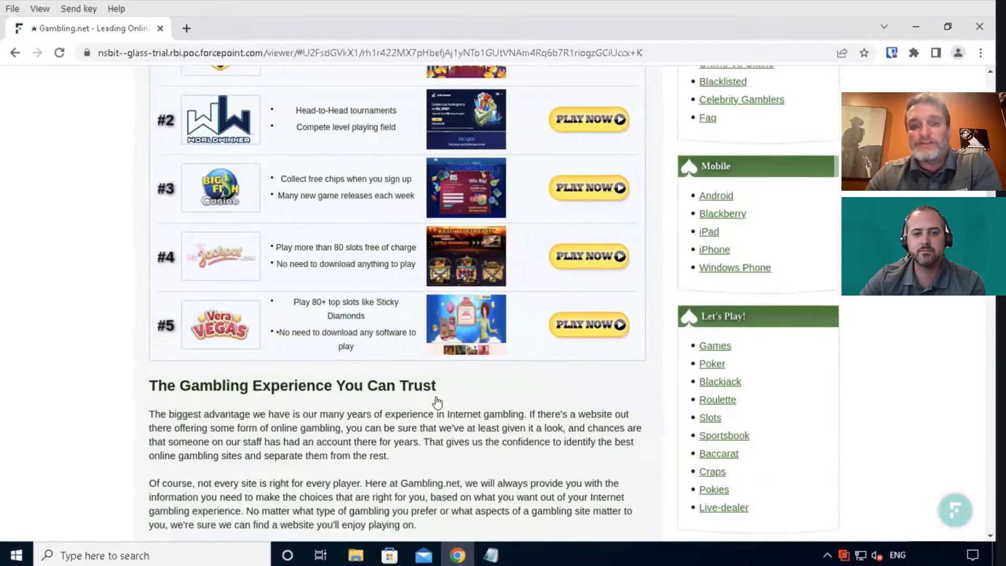
scroll(438, 401, "up", 8)
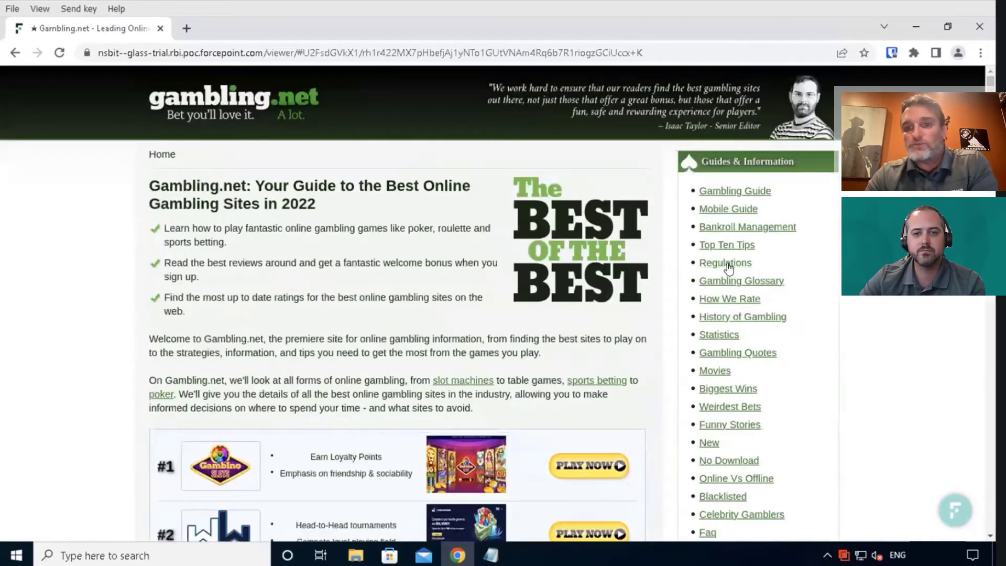
Step: Read through the gambling.net Regulations article, then start a new blank Chrome tab
left_click(728, 267)
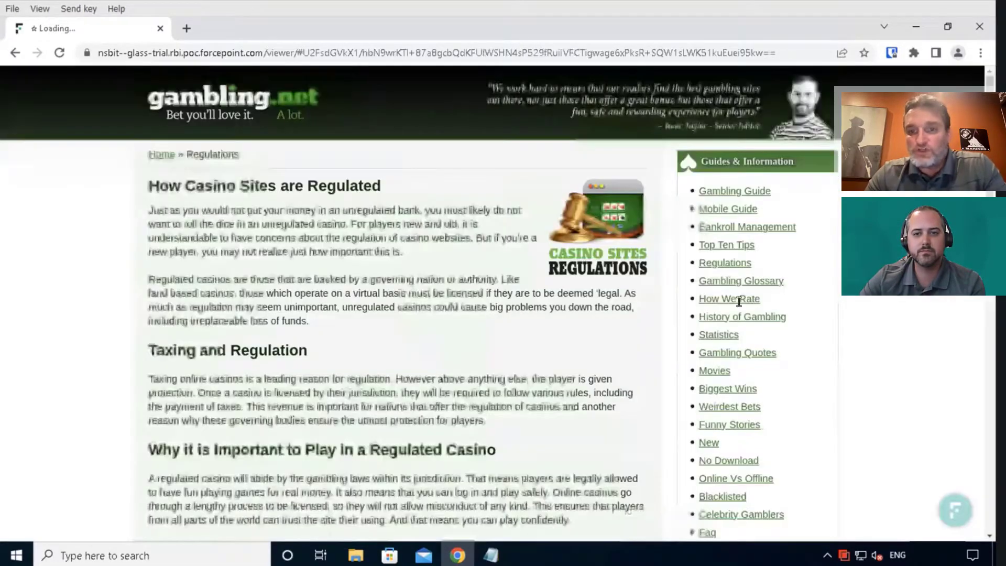
scroll(661, 384, "down", 15)
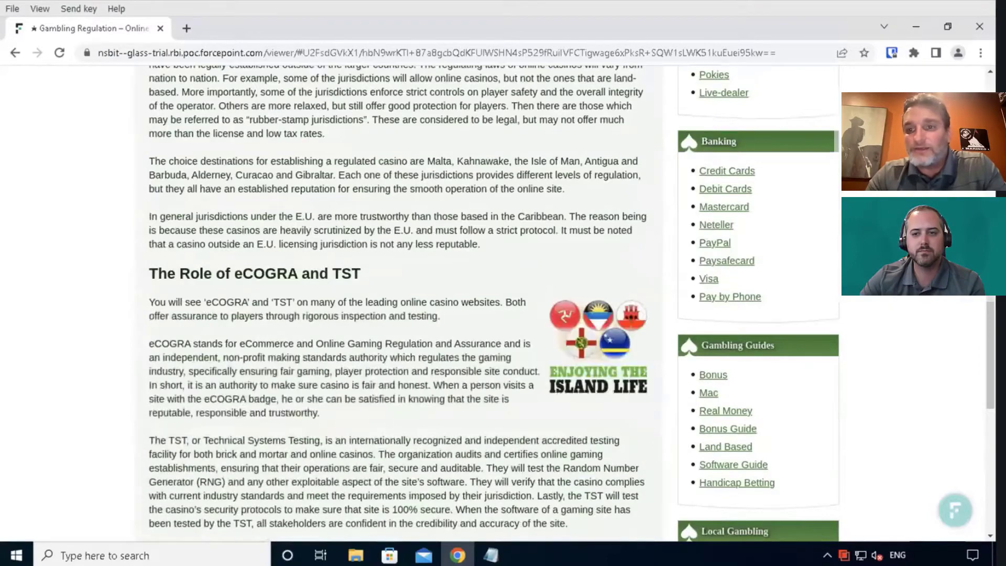
scroll(661, 384, "up", 10)
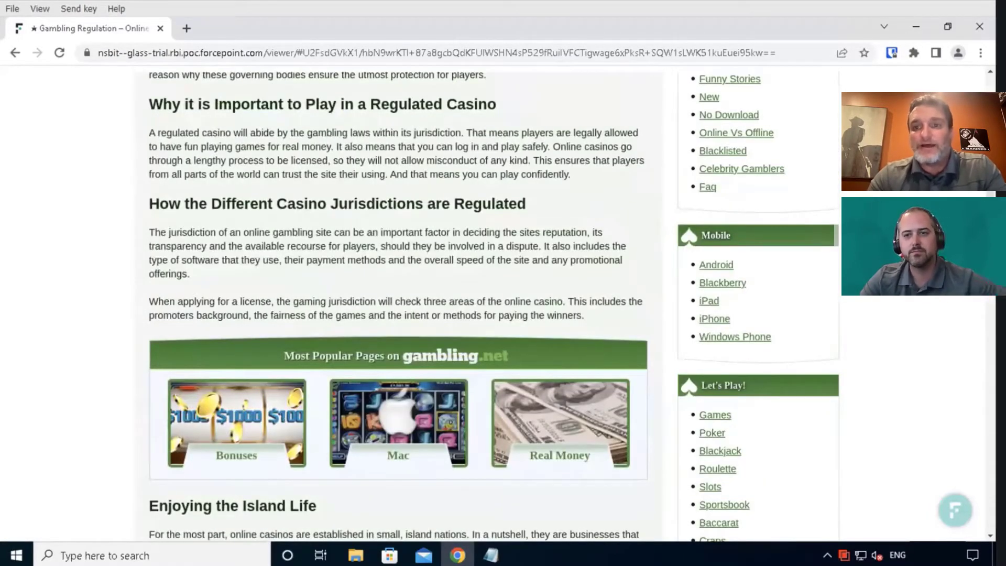
scroll(517, 263, "up", 5)
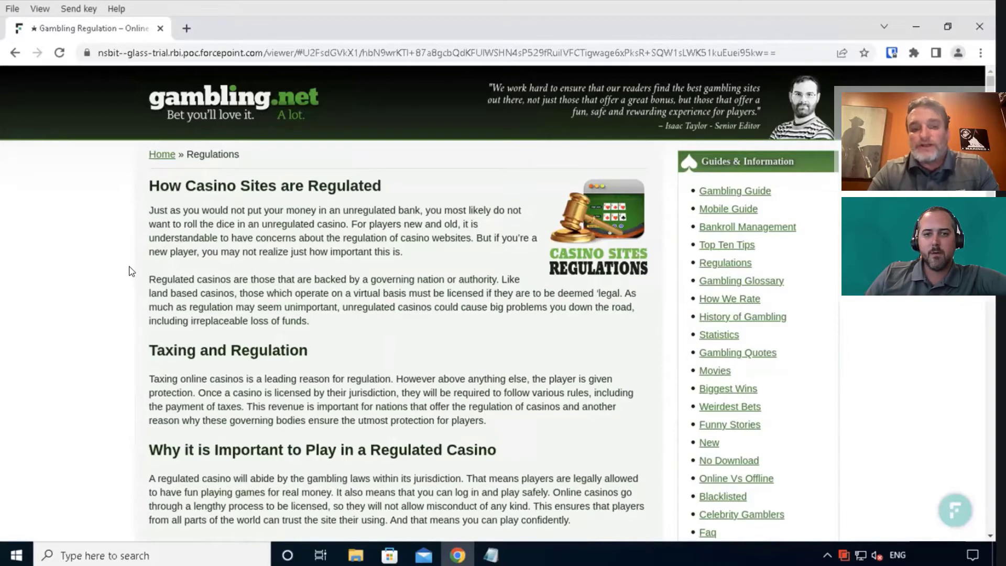
left_click(186, 28)
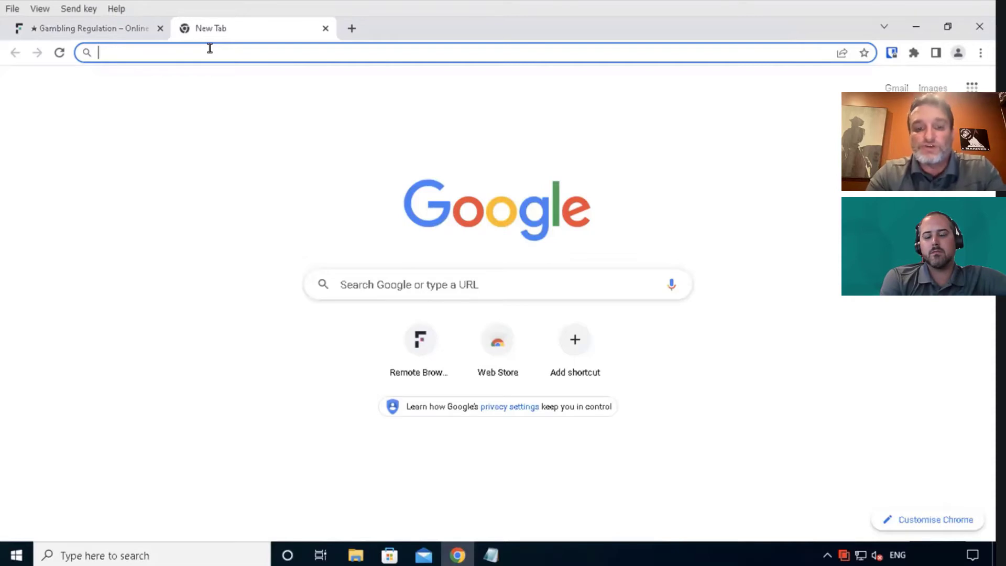
Step: Go to dropbox.com and connect to it from the Forcepoint isolation page
type("dro")
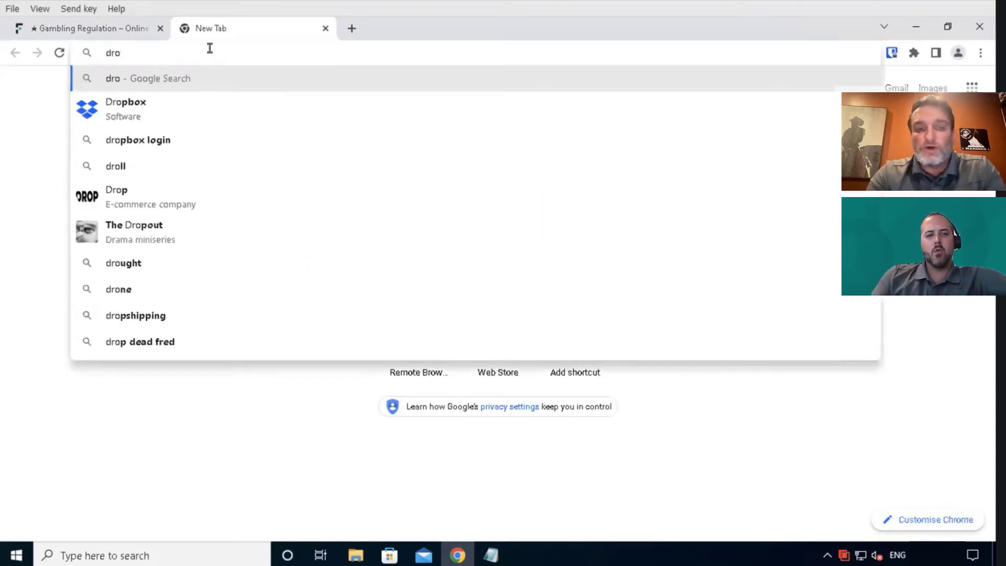
type("pboxl")
key("BackSpace")
type(".com")
key("Return")
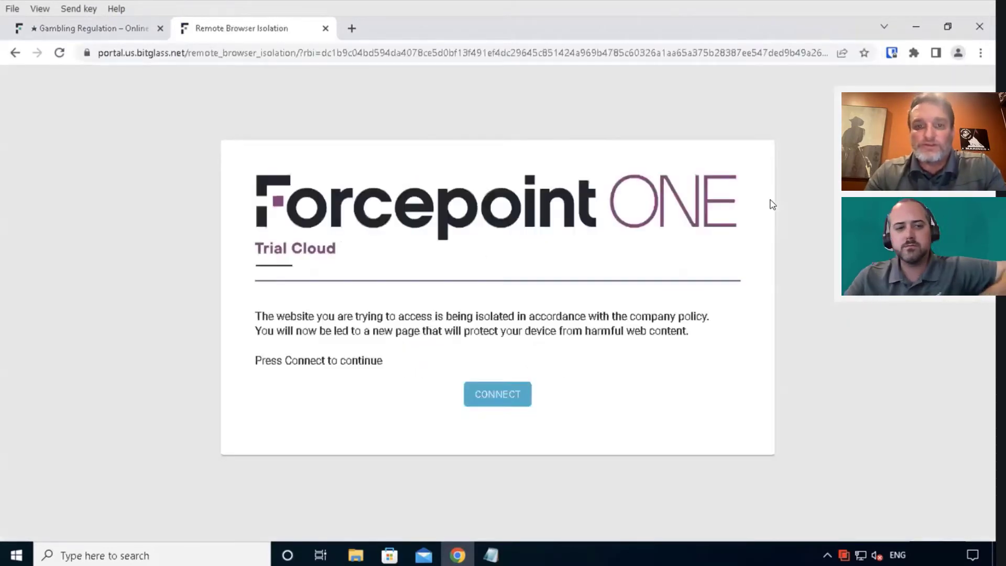
left_click(508, 405)
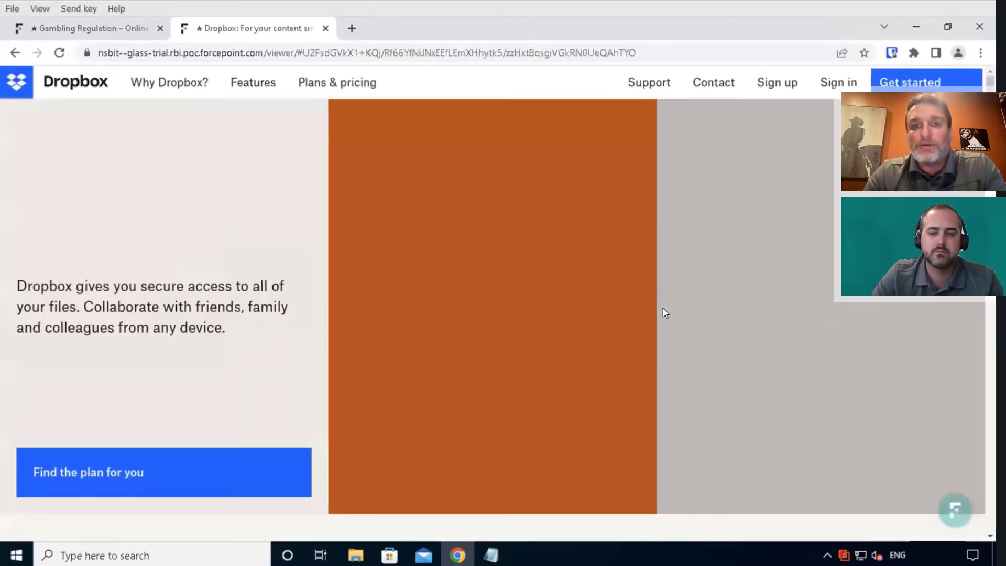
Step: Sign in to Dropbox with the demo account's e-mail address and password
left_click(838, 82)
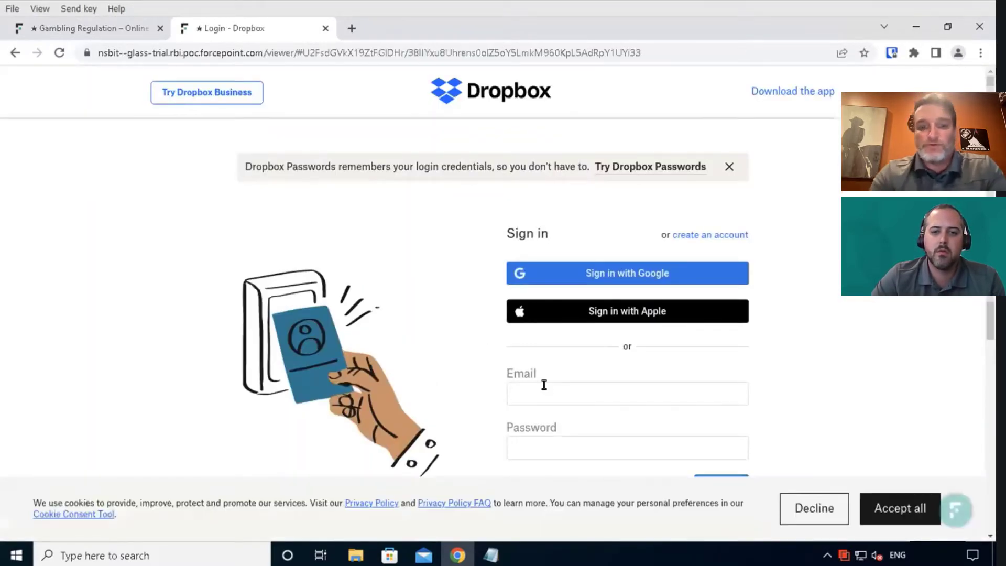
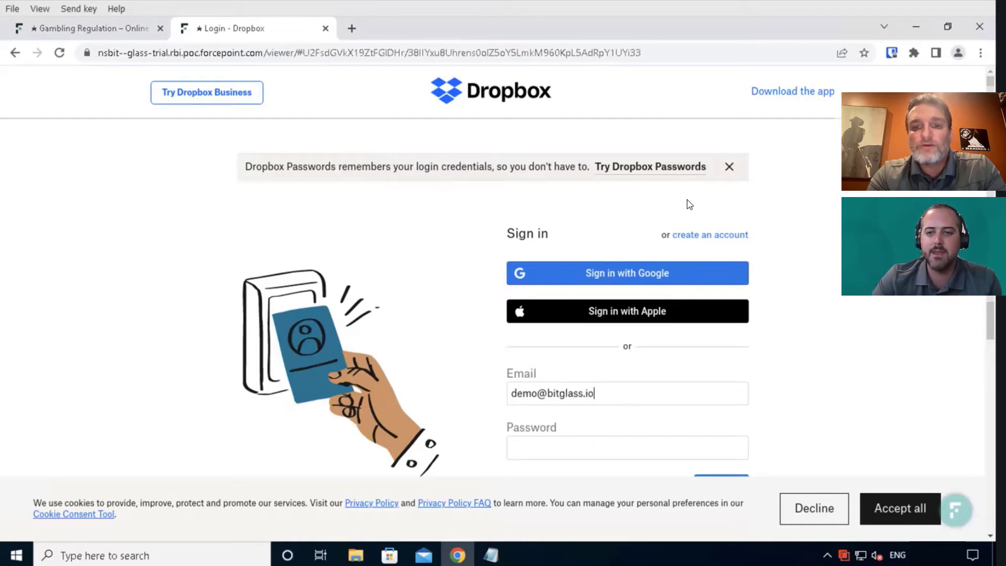
key("Tab")
type("••••••")
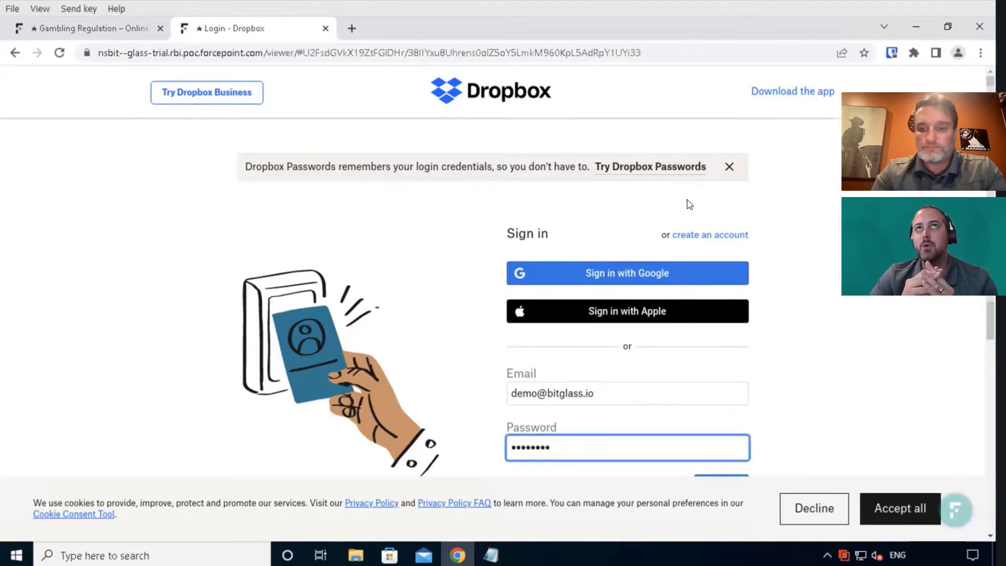
key("Return")
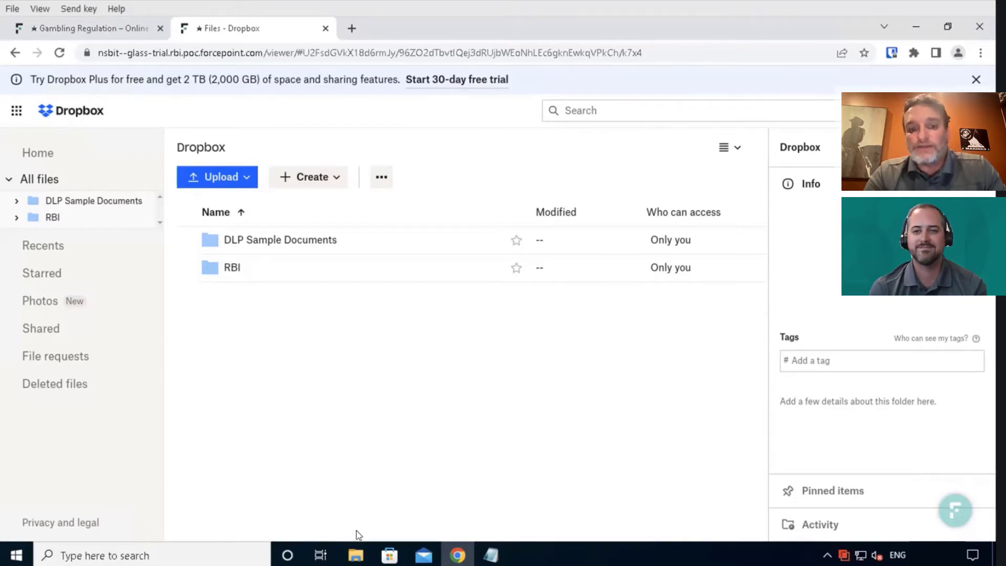
Step: In File Explorer, open Desktop > RBI and launch the Hacked_Trade_Price_List2 (1) PDF
left_click(355, 555)
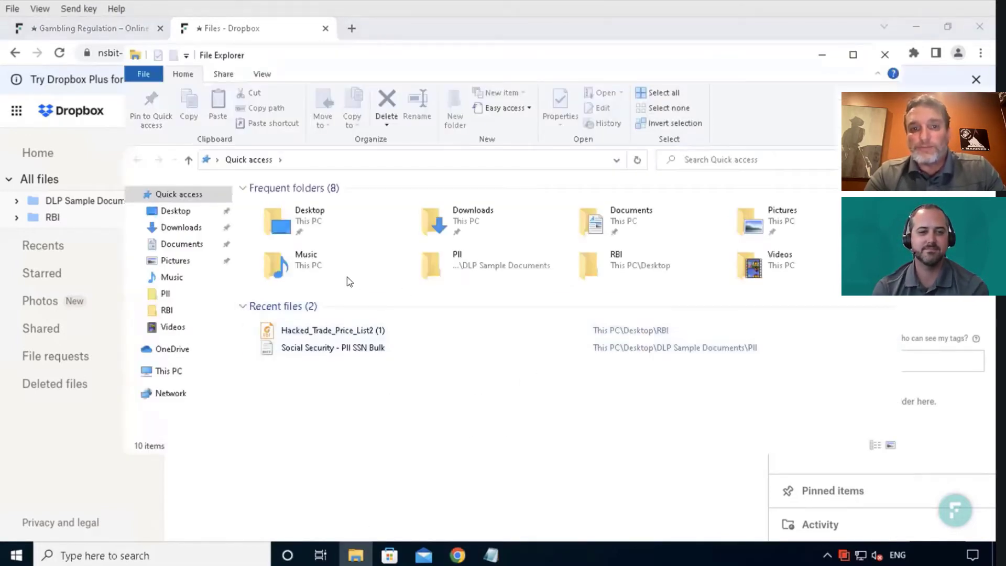
left_click(184, 242)
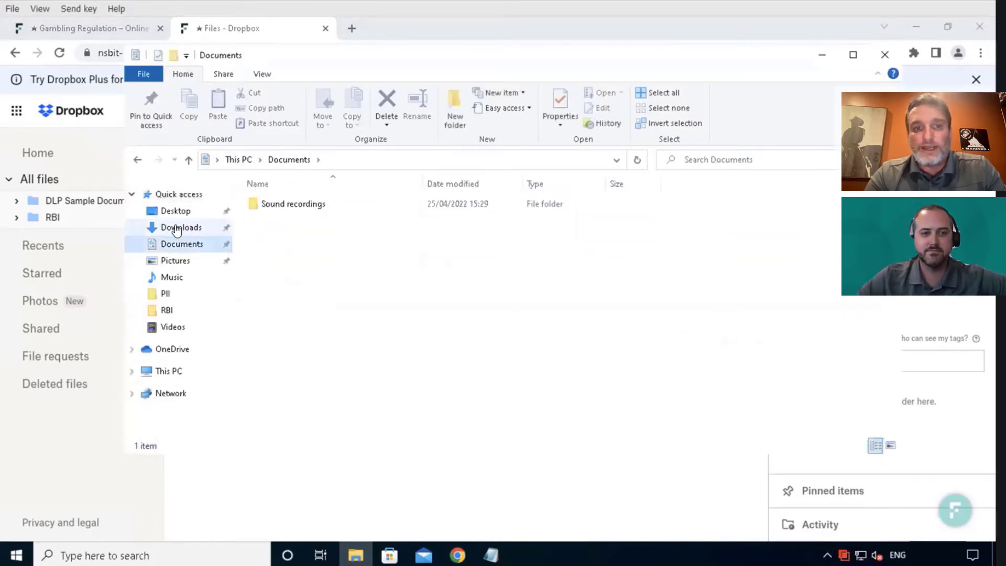
left_click(178, 229)
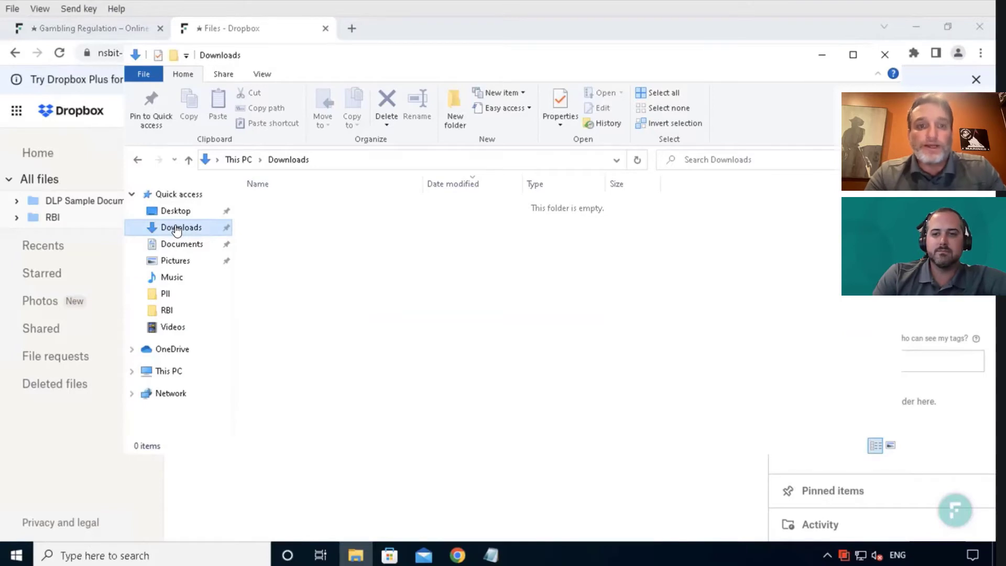
left_click(175, 210)
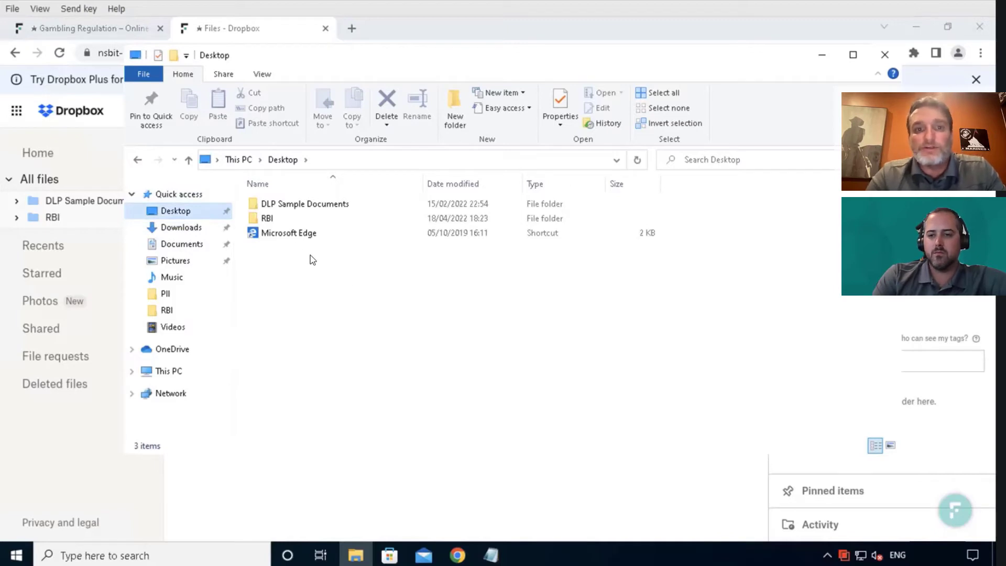
double_click(271, 221)
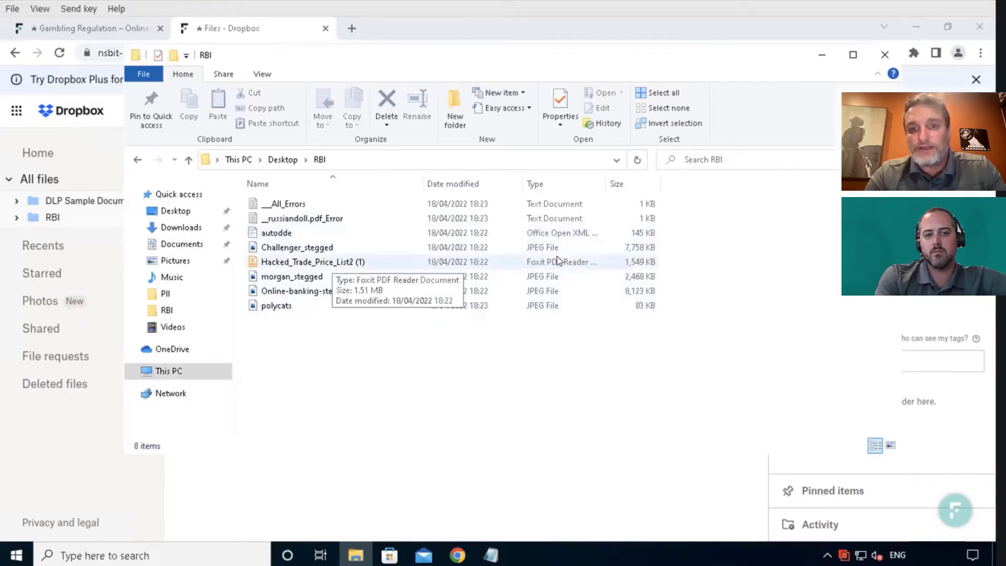
double_click(326, 259)
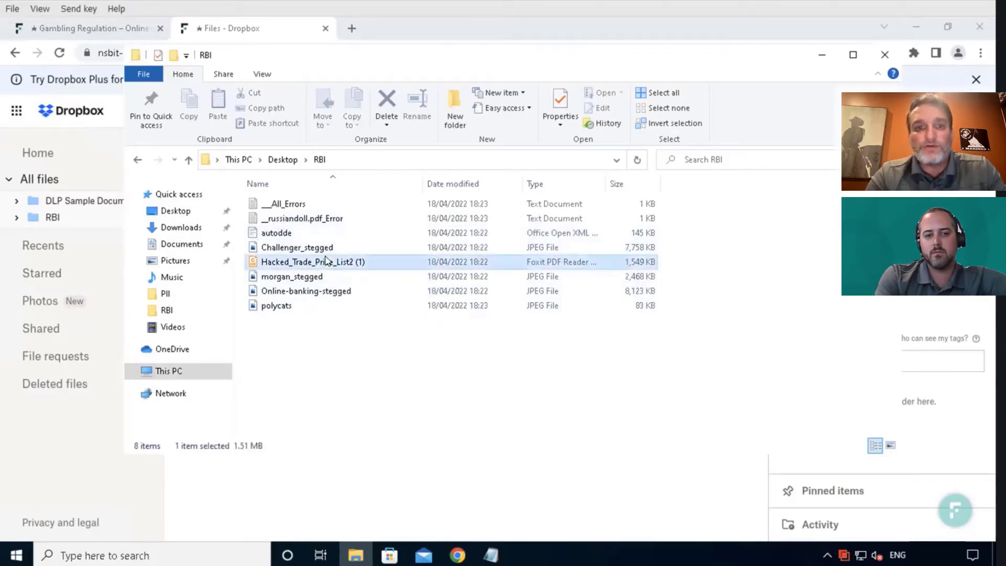
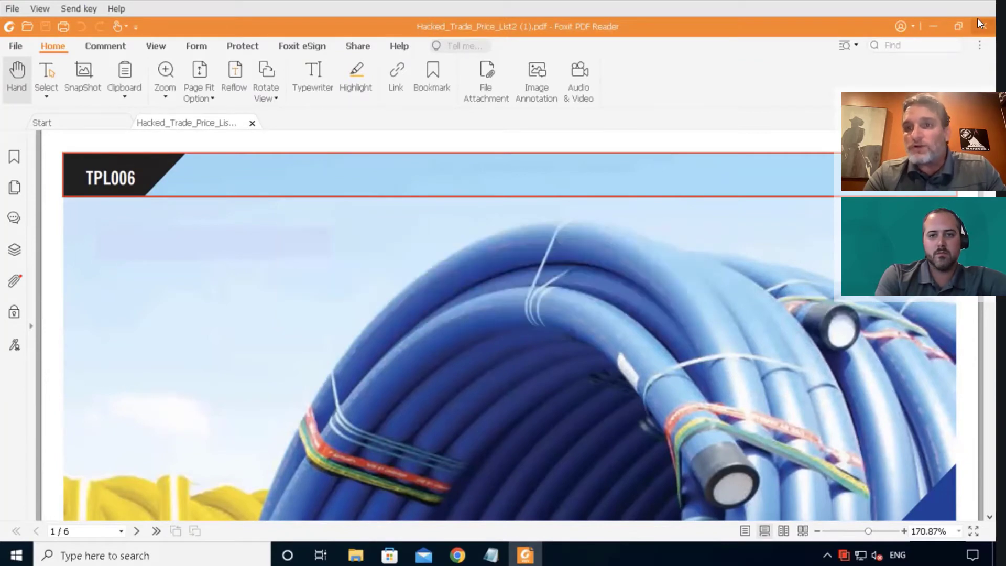
Step: Close the PDF and download Hacked_Trade_Price_List2.pdf from Dropbox's RBI folder
left_click(977, 21)
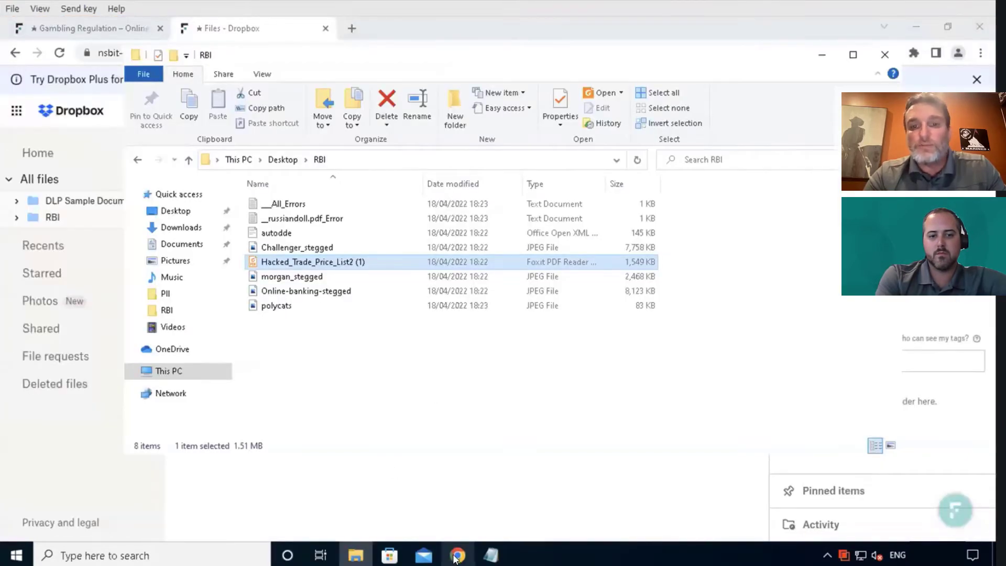
left_click(457, 554)
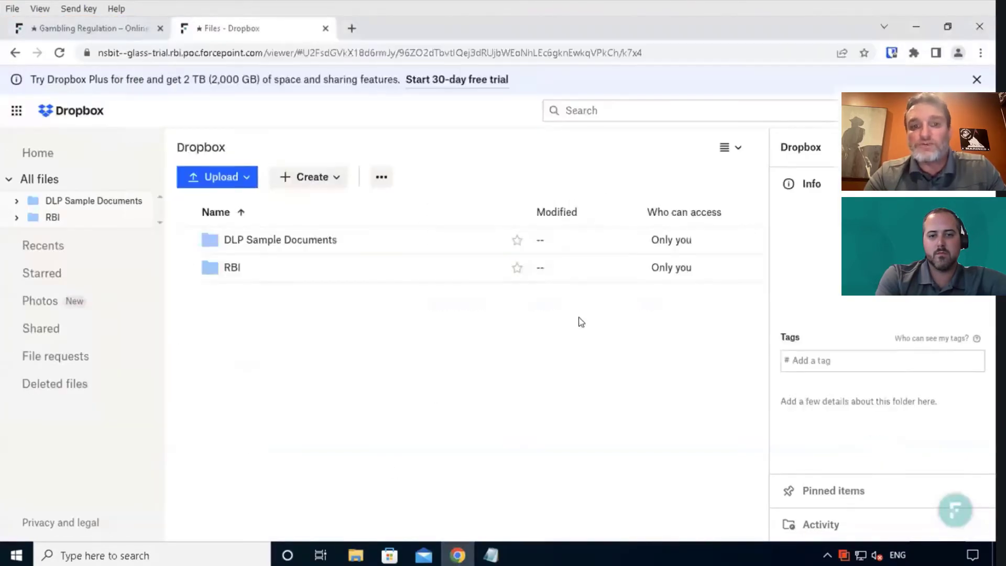
left_click(230, 269)
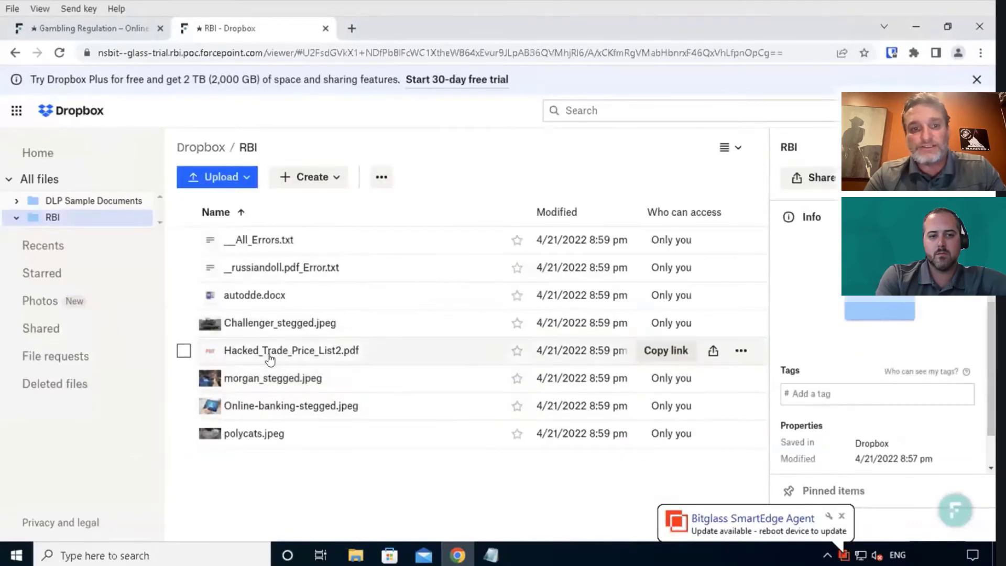
left_click(741, 351)
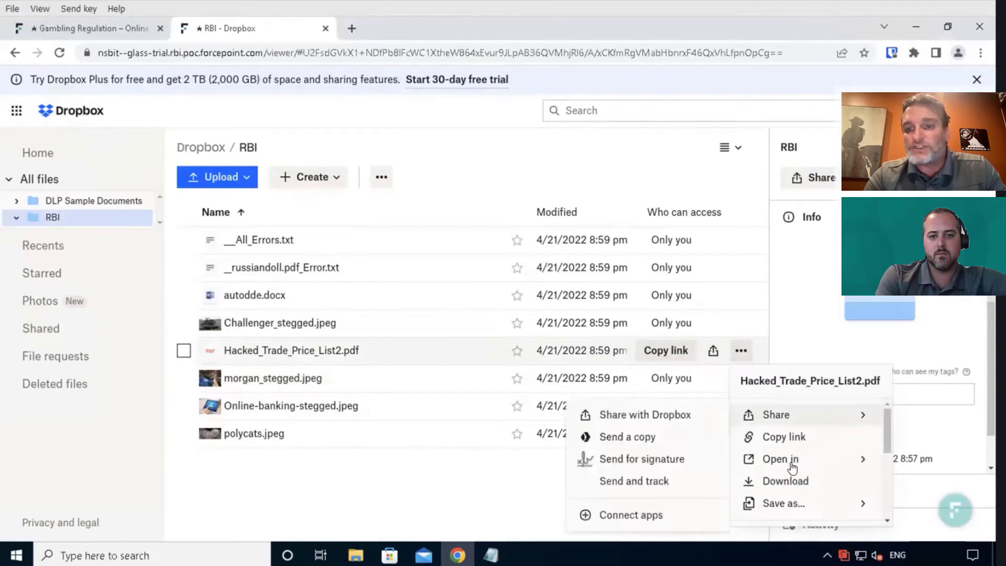
left_click(784, 478)
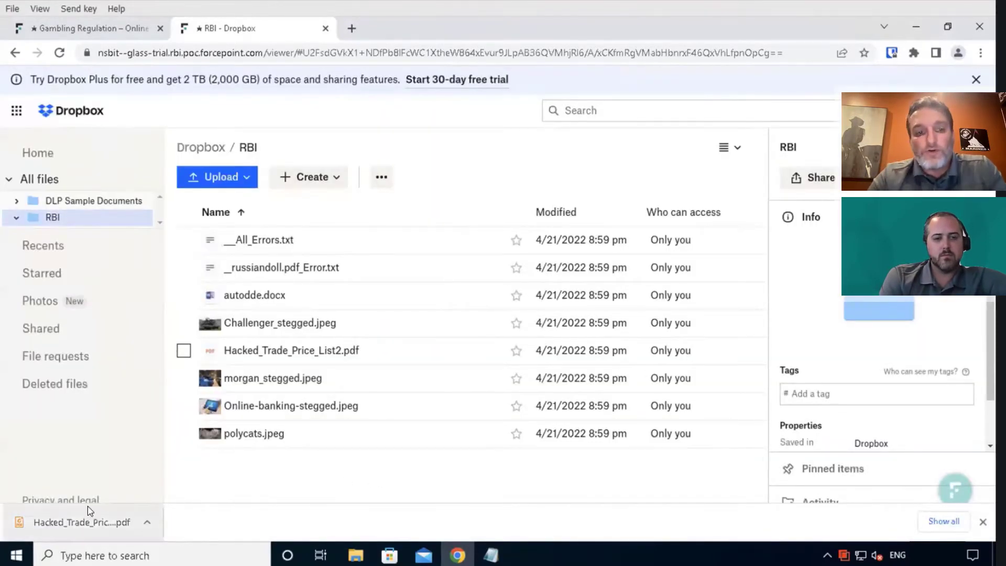
Step: Open the downloaded Hacked_Trade_Price_List2 PDF from Downloads in Foxit, try its form field, then close it
left_click(140, 524)
left_click(191, 475)
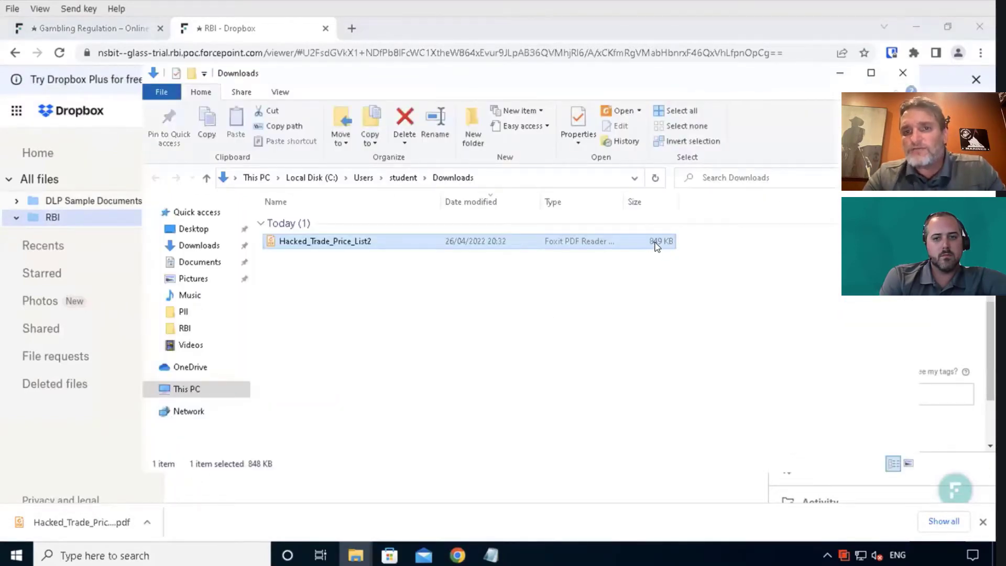
double_click(325, 242)
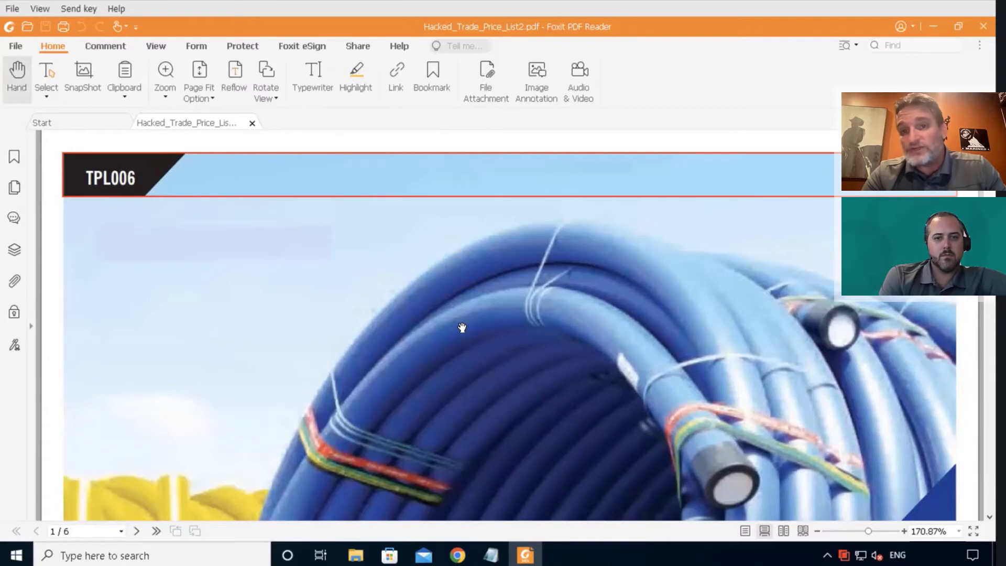
left_click(218, 238)
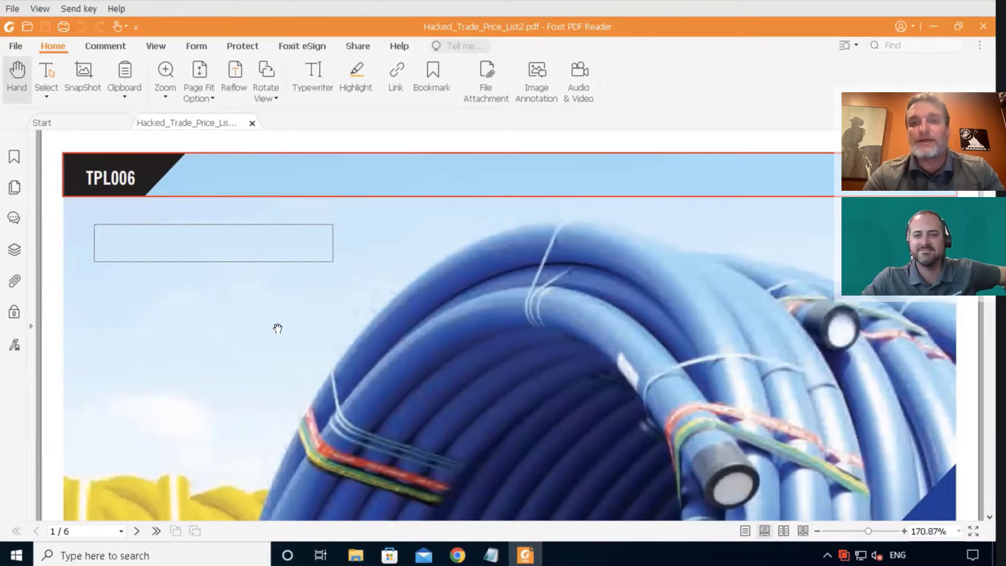
left_click(982, 26)
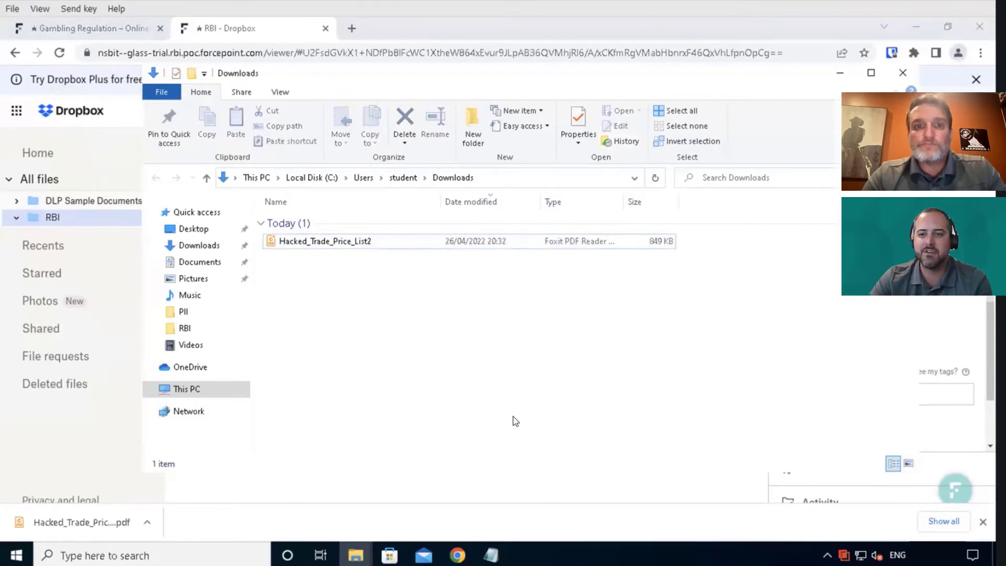
Step: Close the Downloads window and switch desktops to the Forcepoint ONE admin portal
left_click(902, 73)
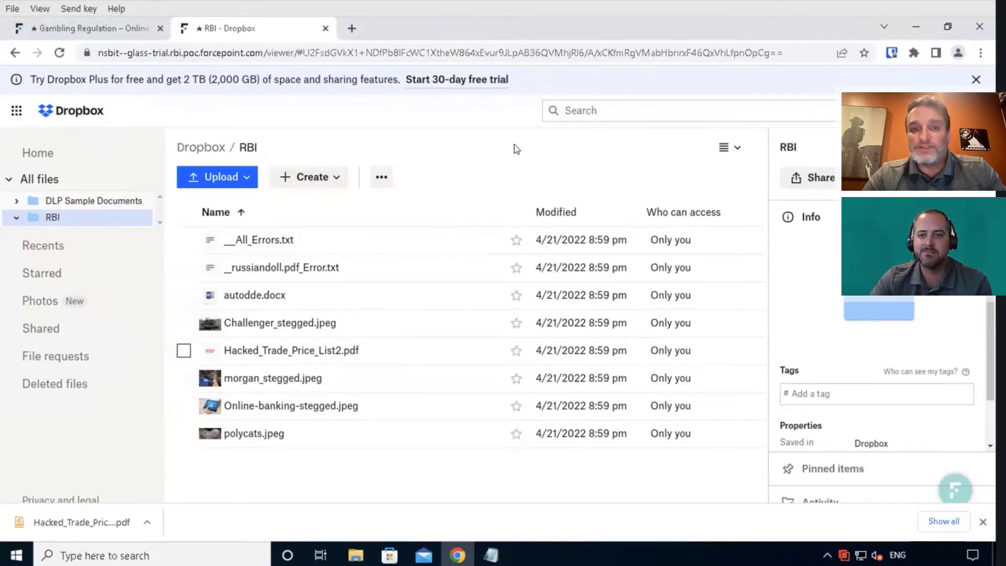
key("ctrl+Left")
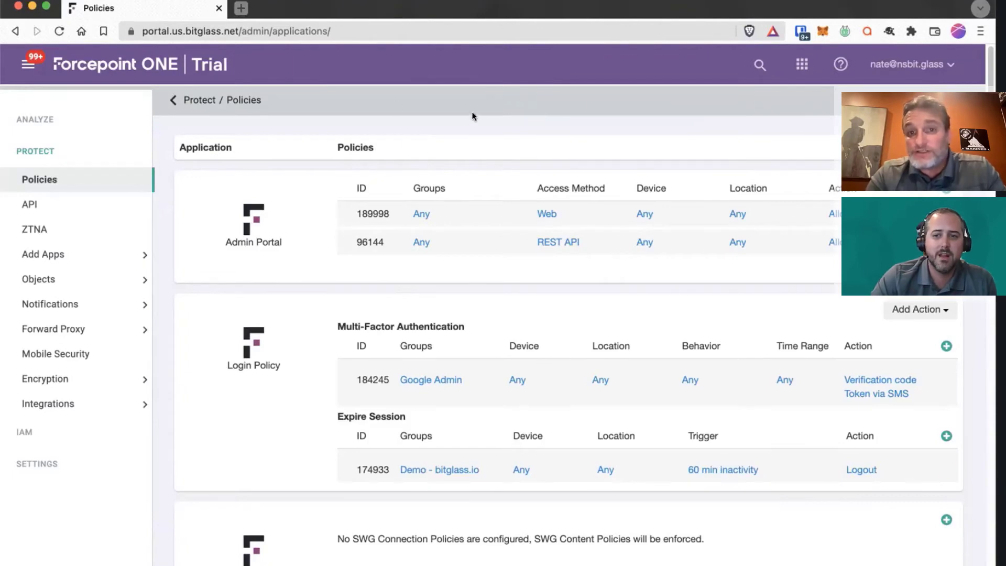
Step: Open Objects > RBI Profile to list Default - Web and Personal Storage Profile
left_click(46, 279)
left_click(59, 376)
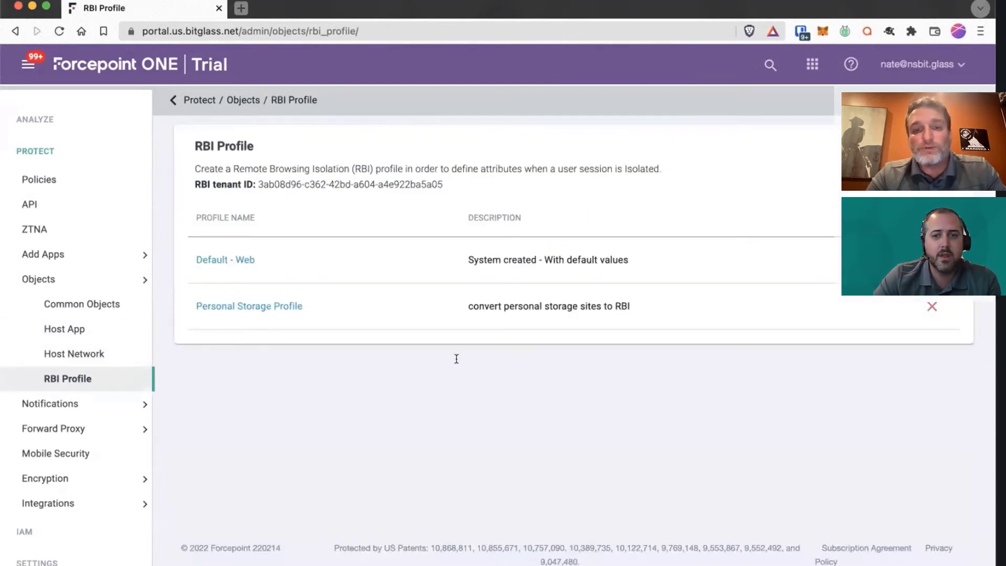
left_click_drag(191, 146, 271, 148)
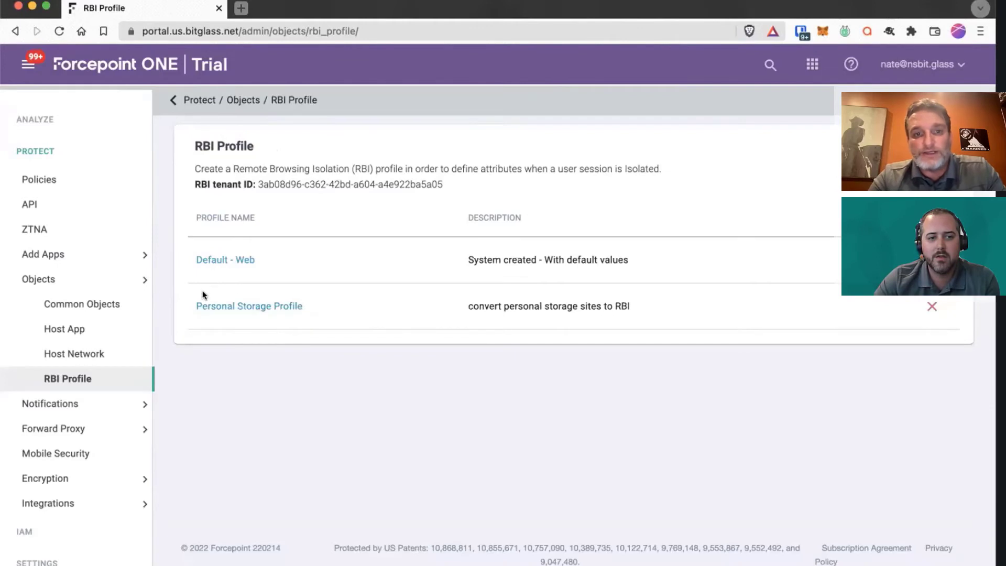
Step: Review Personal Storage Profile: High threat level, downloads up to 10000 KB, CDR download approval options
left_click(249, 305)
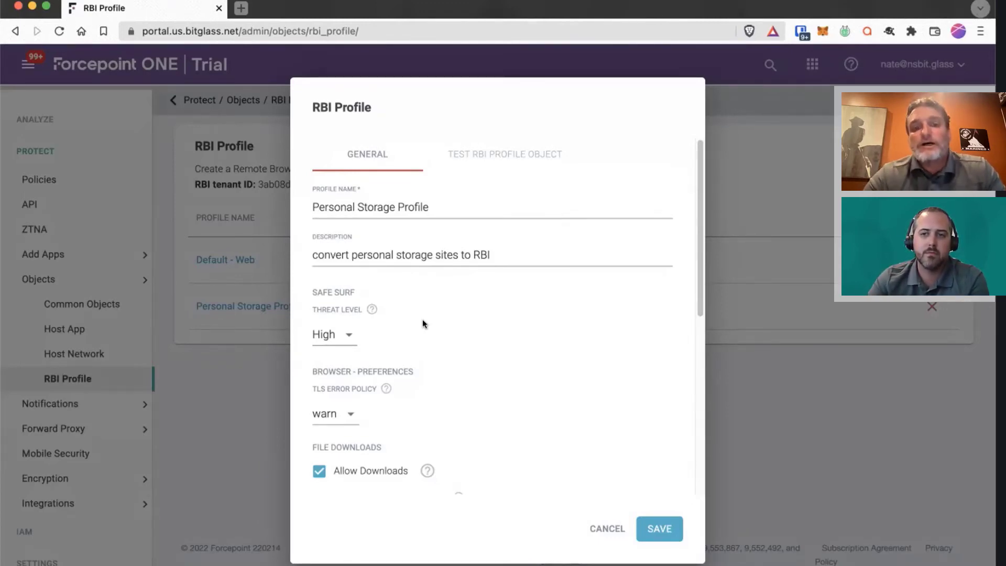
scroll(490, 354, "down", 2)
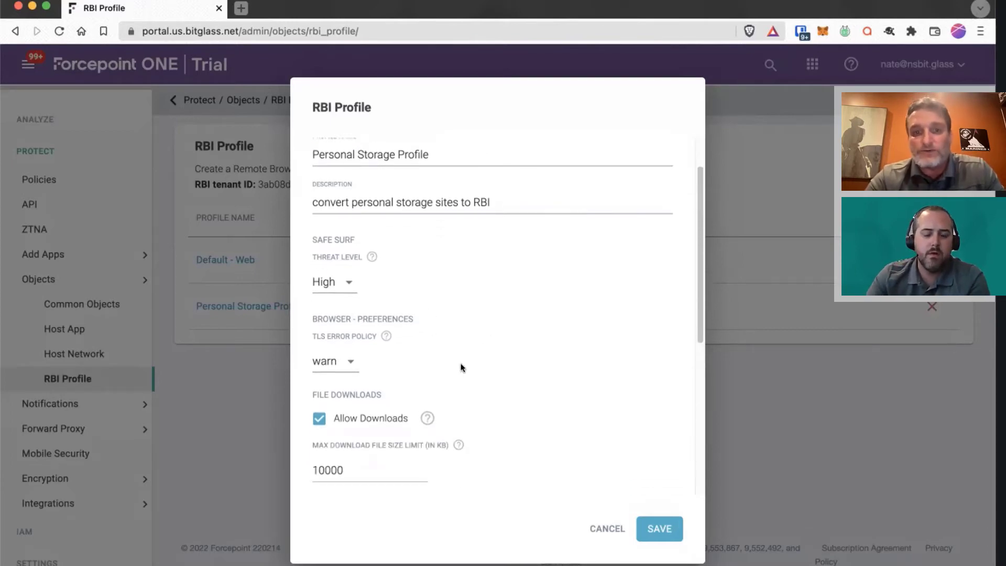
scroll(461, 367, "down", 4)
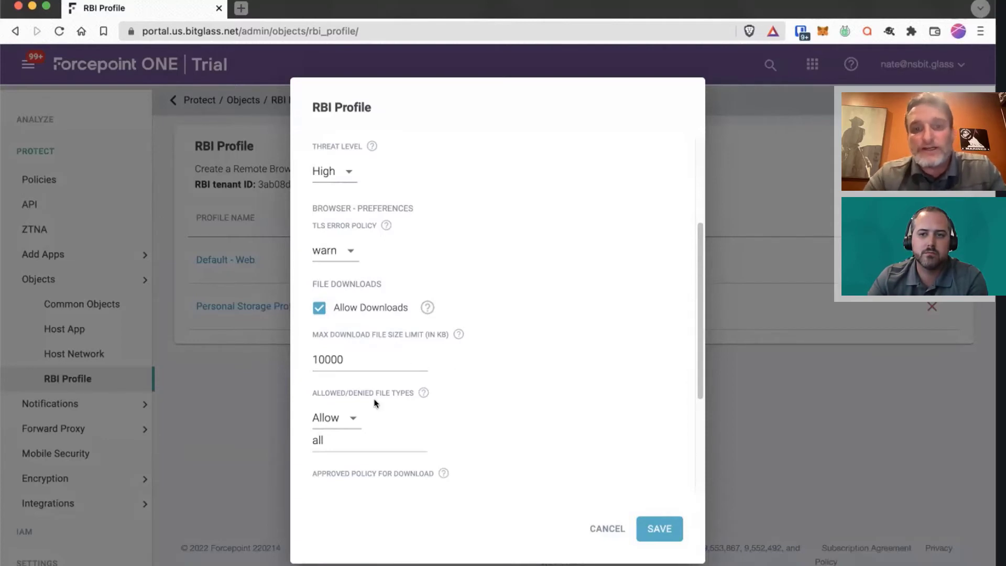
scroll(370, 335, "down", 2)
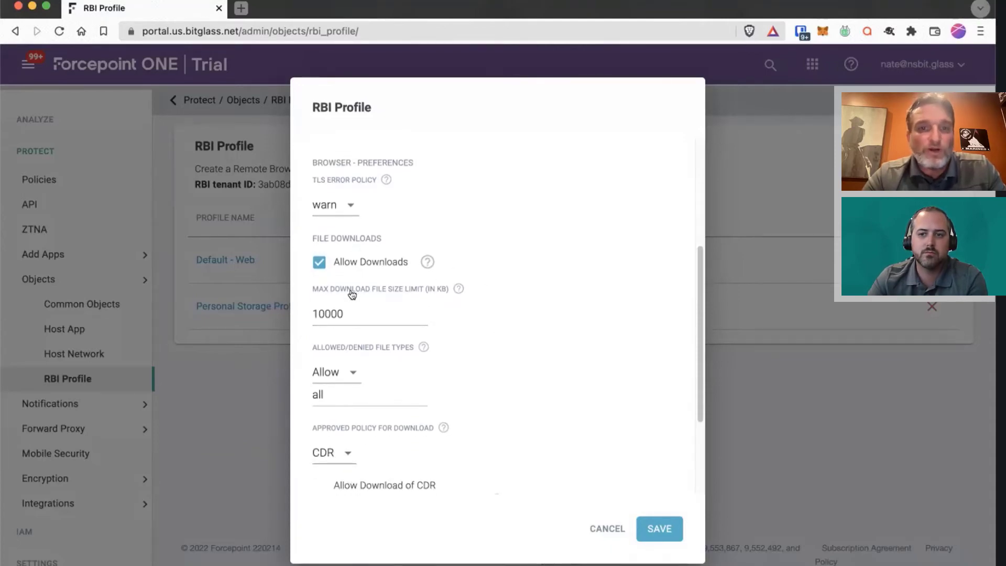
scroll(525, 362, "down", 2)
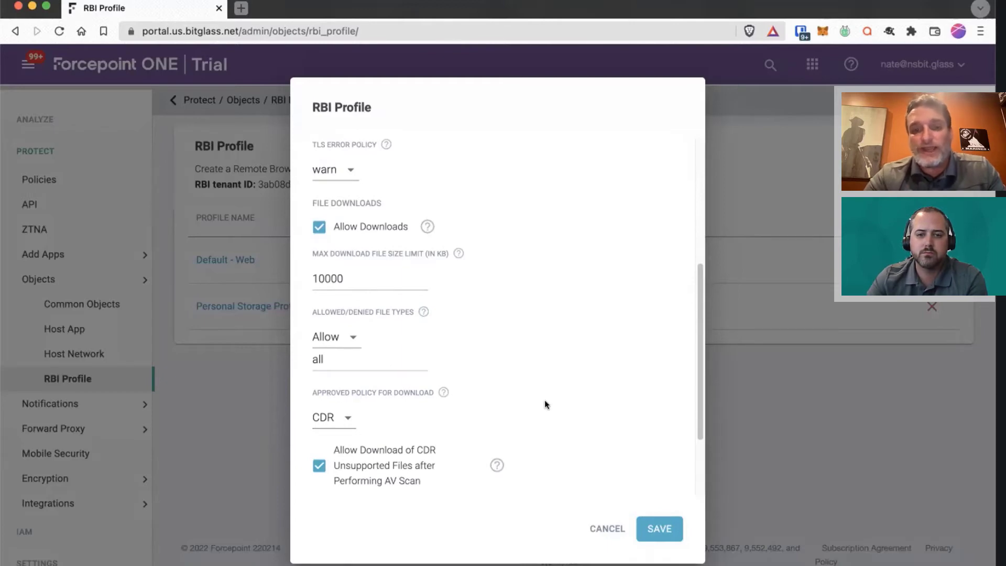
left_click(334, 417)
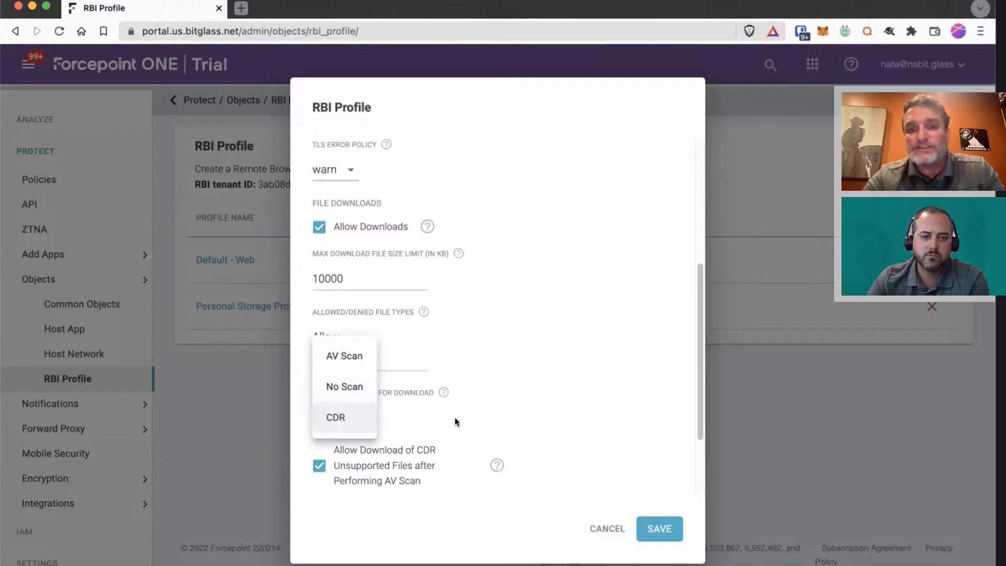
Step: Cancel the Personal Storage Profile with CDR unchanged and return to the Policies page
left_click(538, 419)
scroll(537, 419, "down", 2)
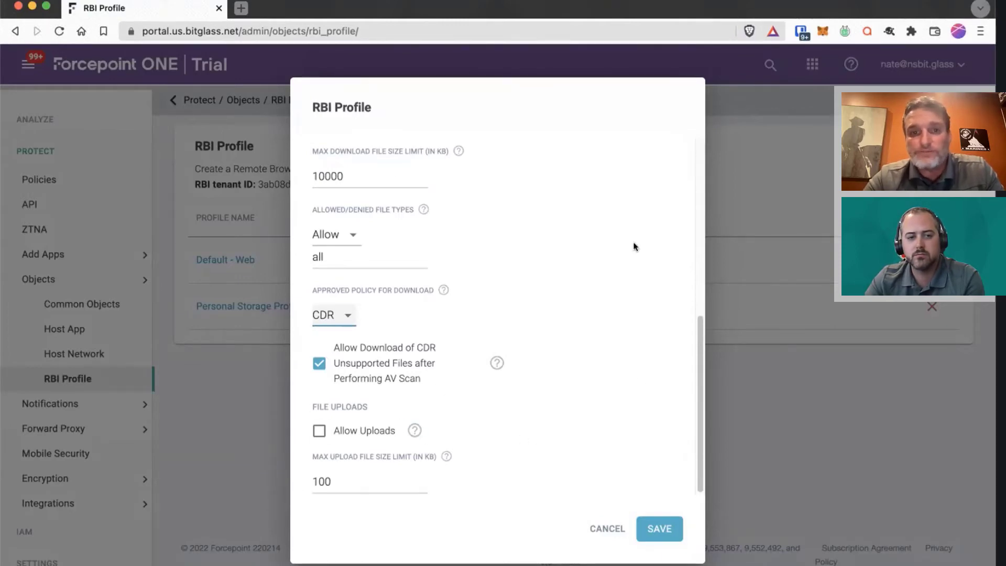
left_click(601, 526)
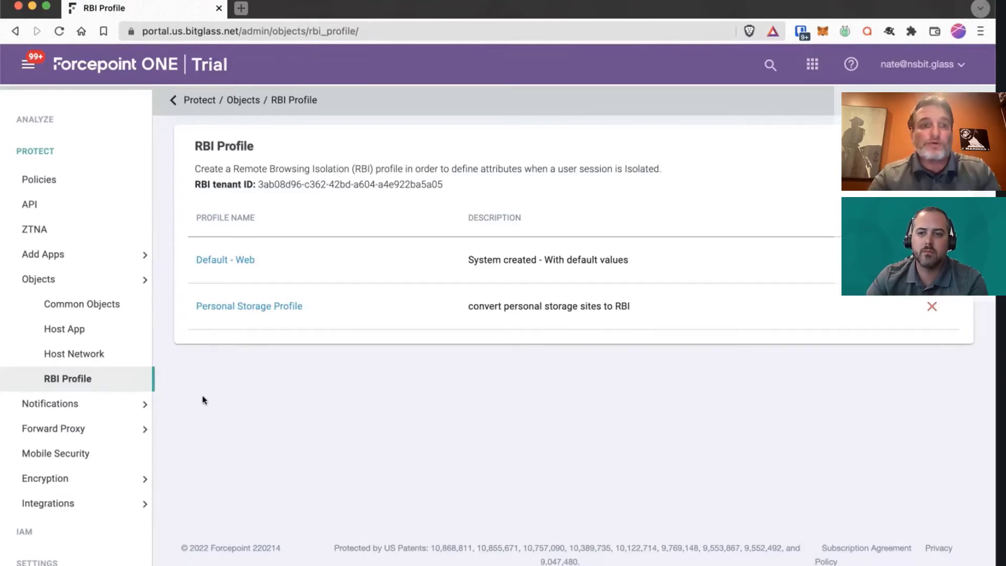
left_click(39, 180)
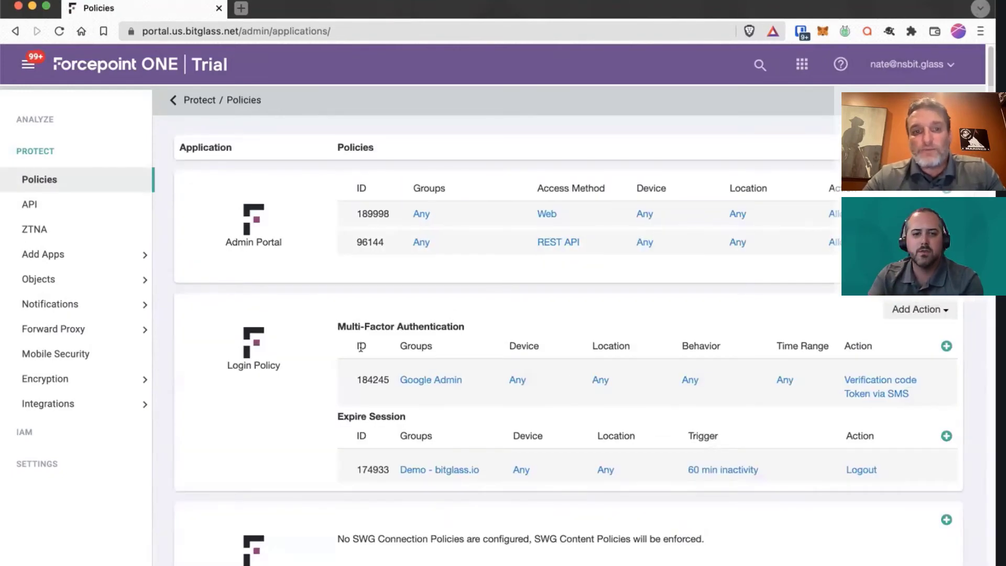
Step: Scroll to SWG Content Policy rule 207454 isolating Gambling, Malware Sites, Personal Storage and Spyware
scroll(307, 392, "down", 2)
scroll(305, 392, "down", 8)
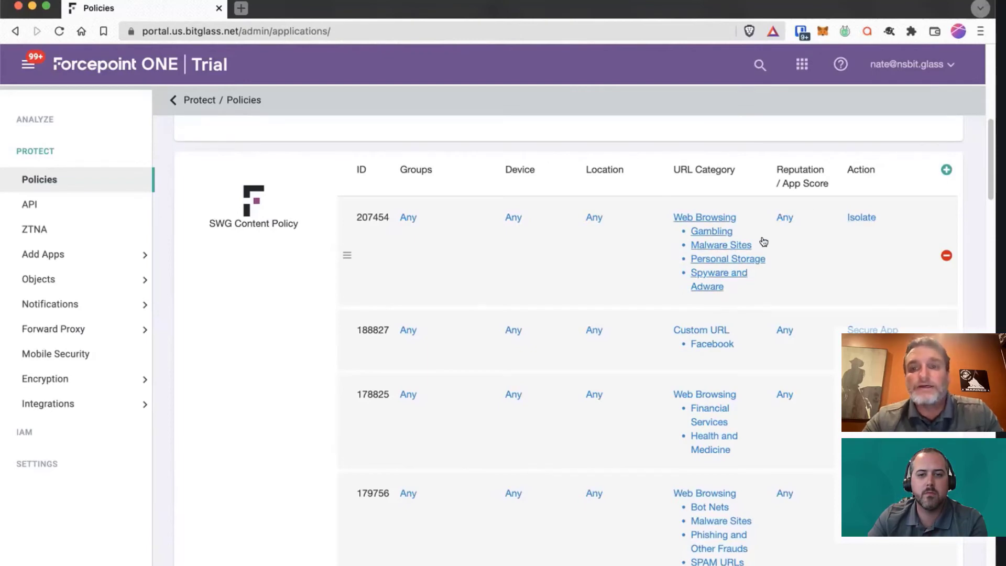
left_click(858, 215)
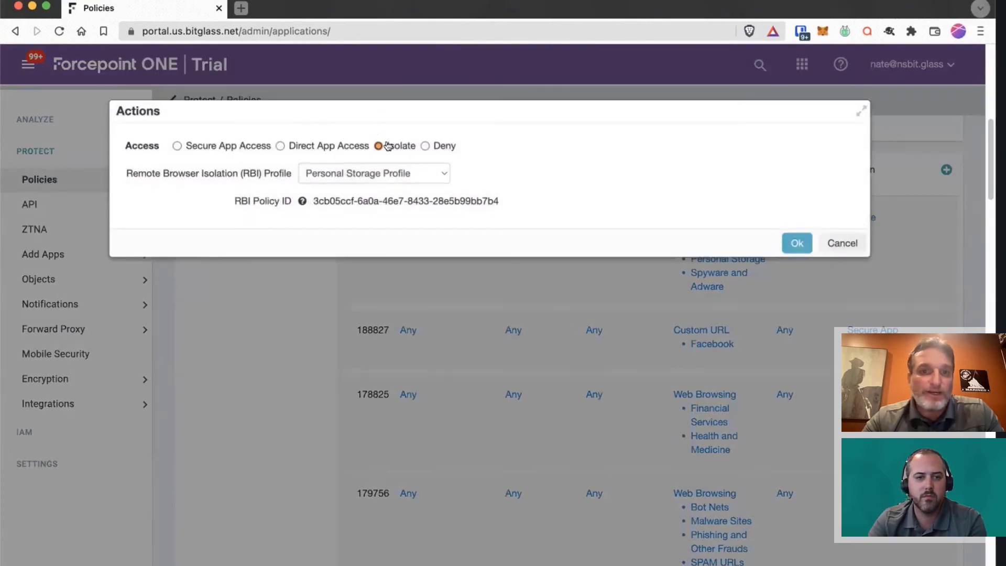
left_click(373, 173)
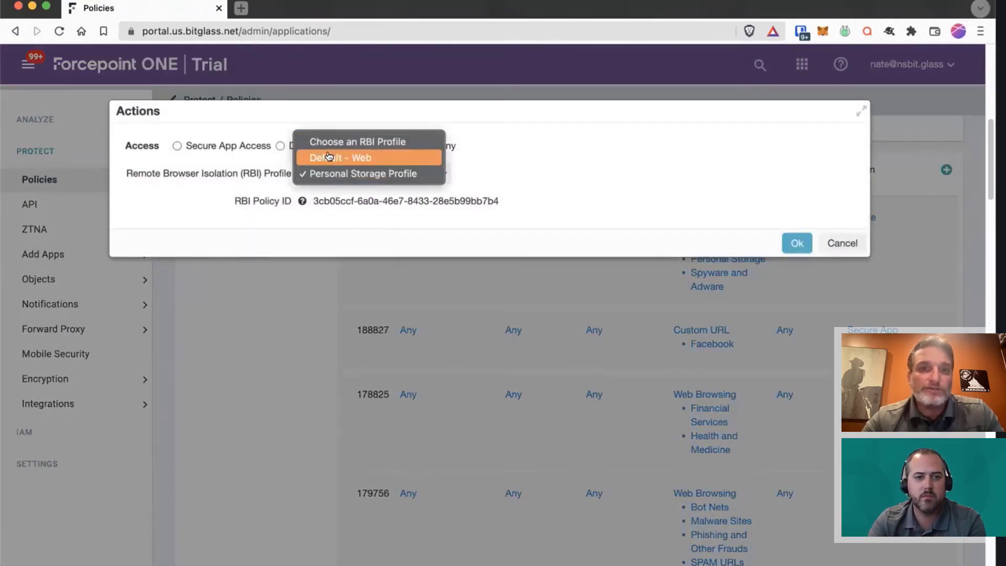
left_click(565, 162)
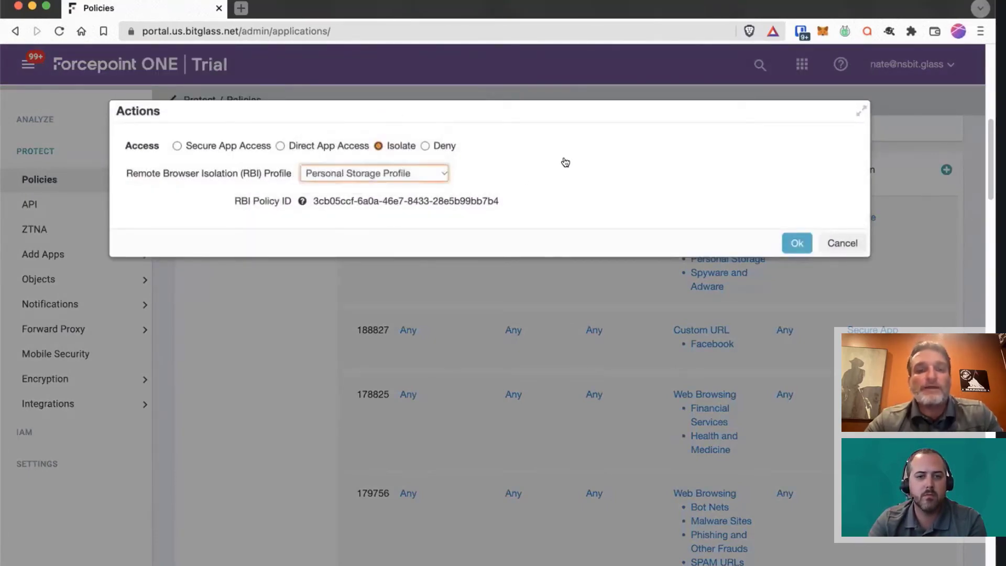
left_click(842, 243)
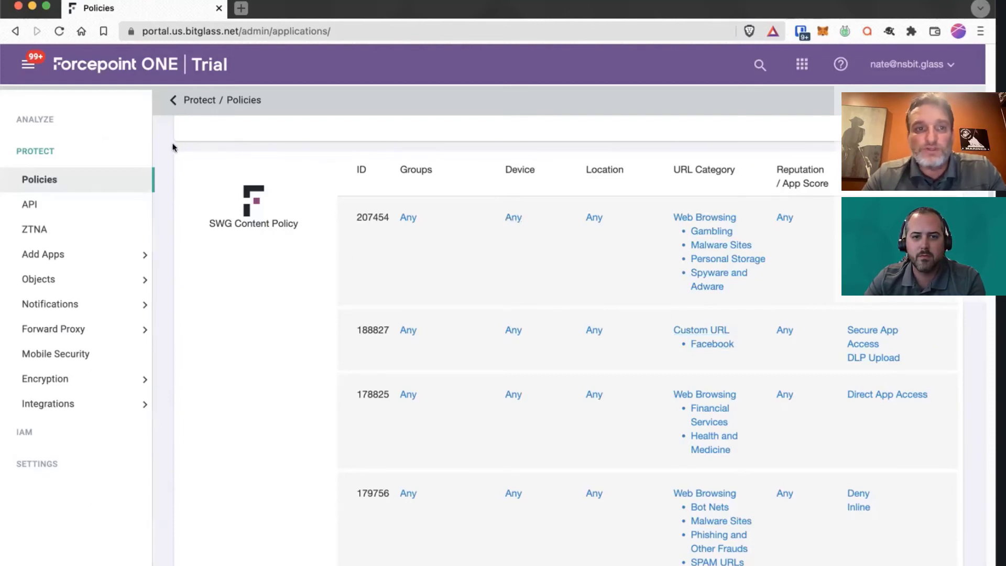
Step: Open ANALYZE > Logs > Web and drop the Action = Denied filter, showing 282 results
left_click(50, 119)
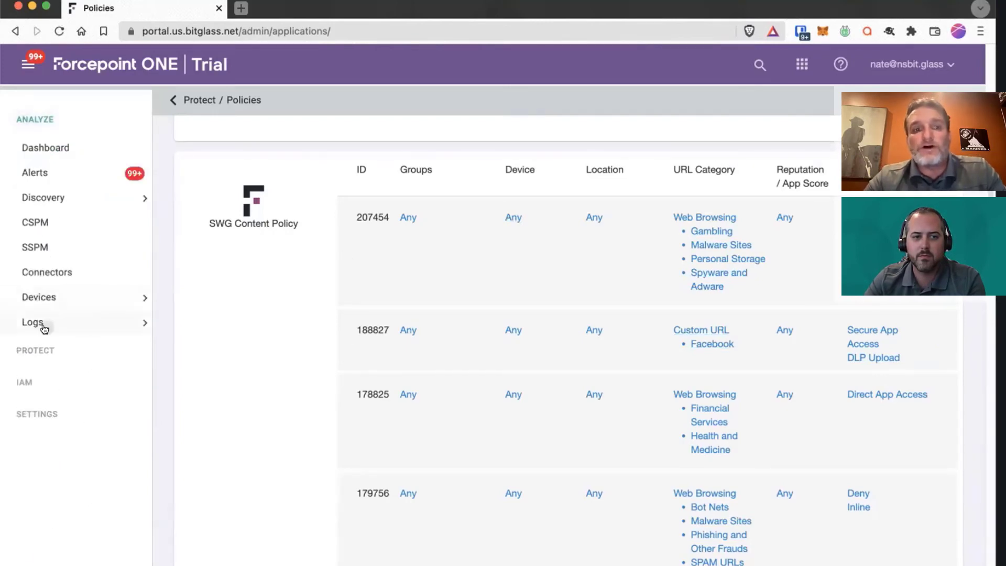
left_click(44, 326)
left_click(69, 395)
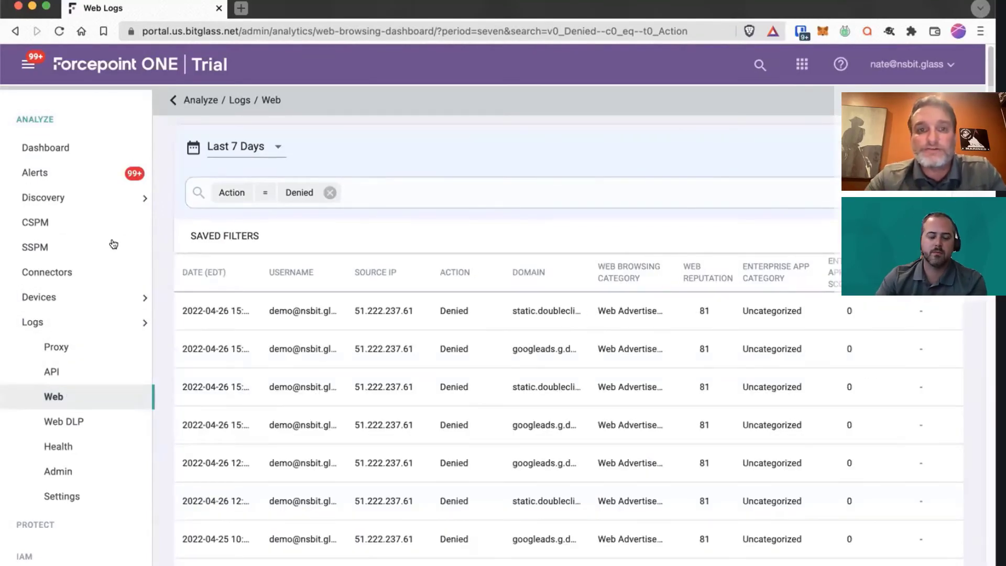
left_click(330, 192)
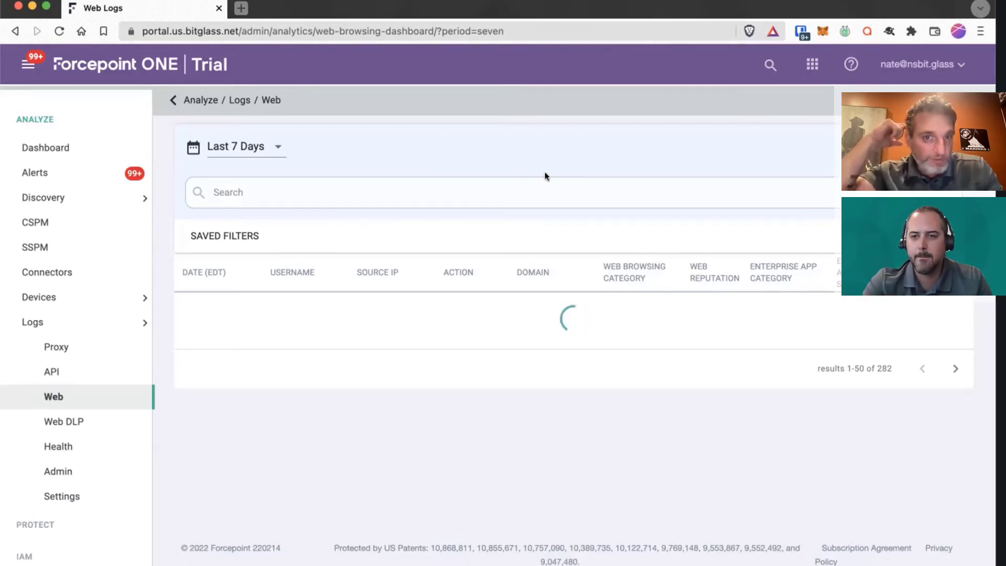
Step: Filter web logs to Action = Isolated and open the first gambling.net transaction
left_click(324, 190)
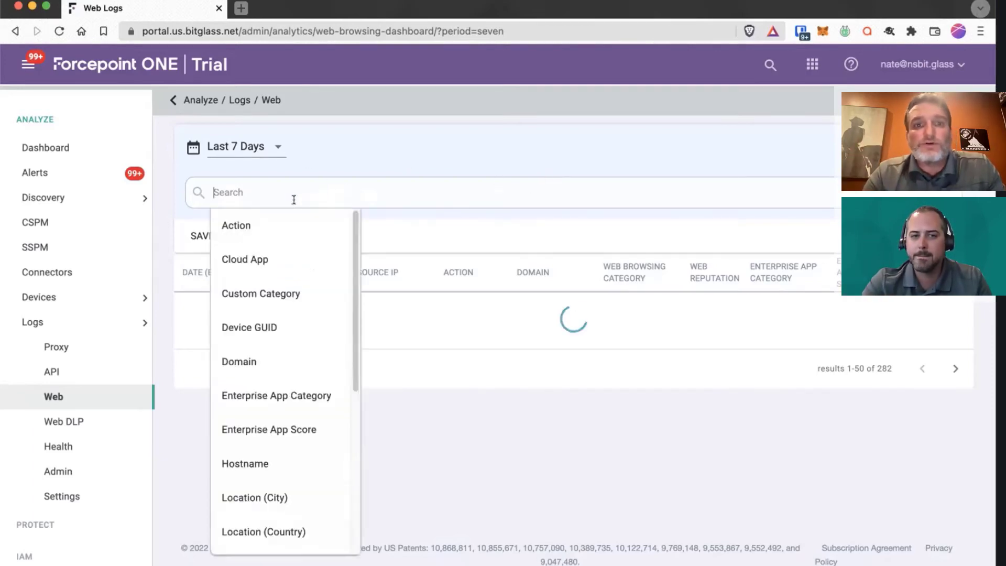
left_click(261, 226)
left_click(267, 231)
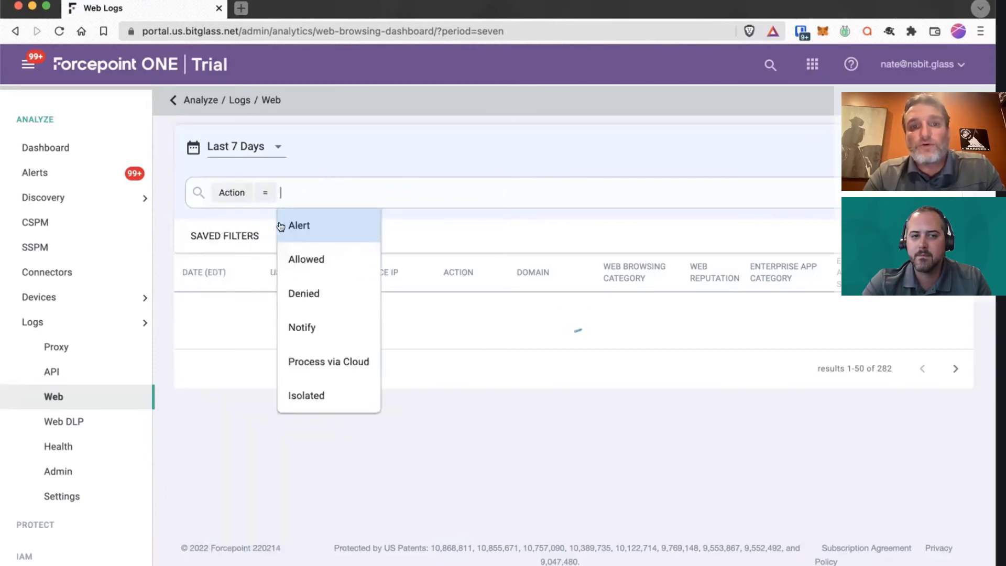
left_click(318, 397)
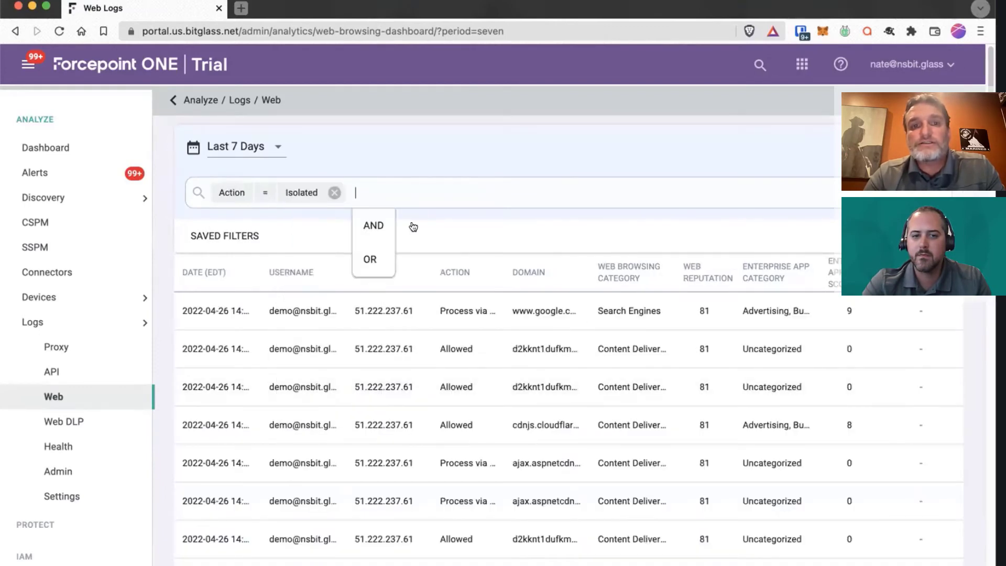
key("Return")
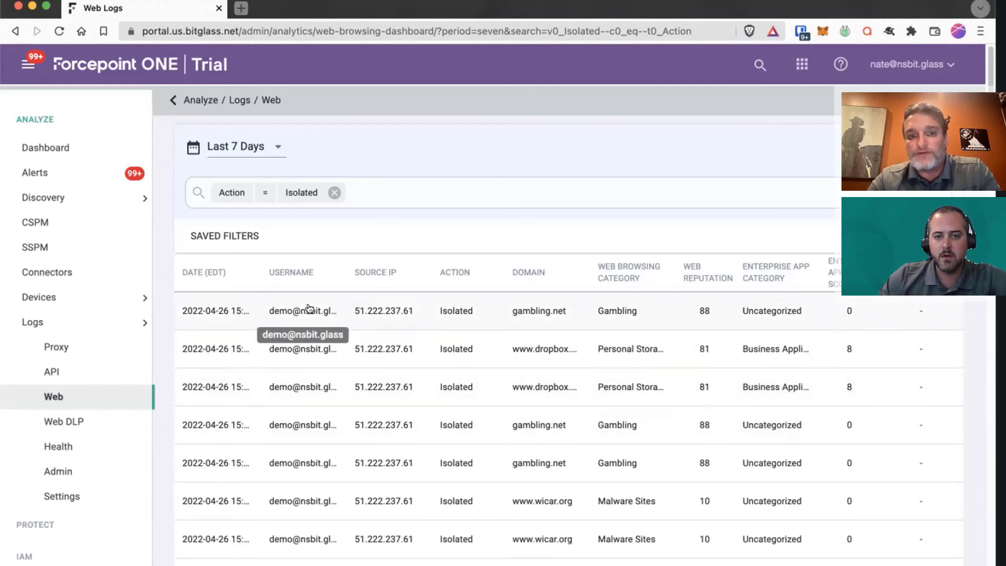
left_click(338, 311)
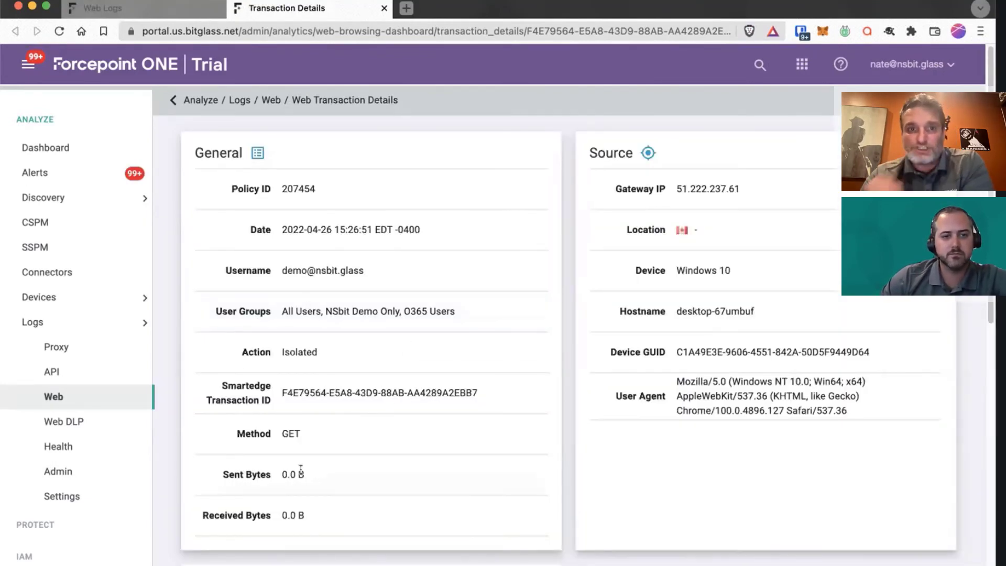
Step: Highlight policy ID 207454 and review the gambling.net transaction's Isolated action and Gambling category
left_click_drag(282, 188, 315, 187)
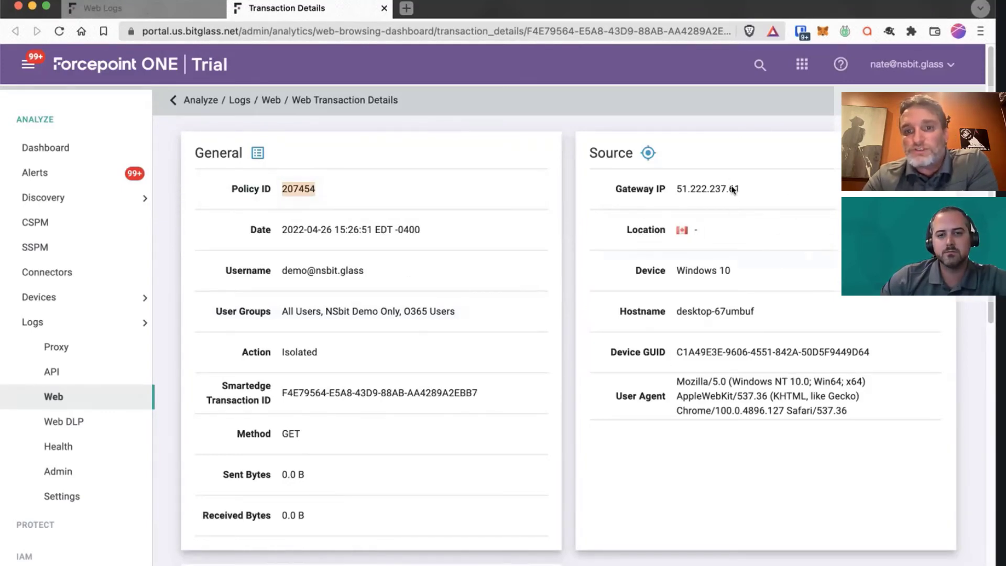
scroll(577, 486, "down", 5)
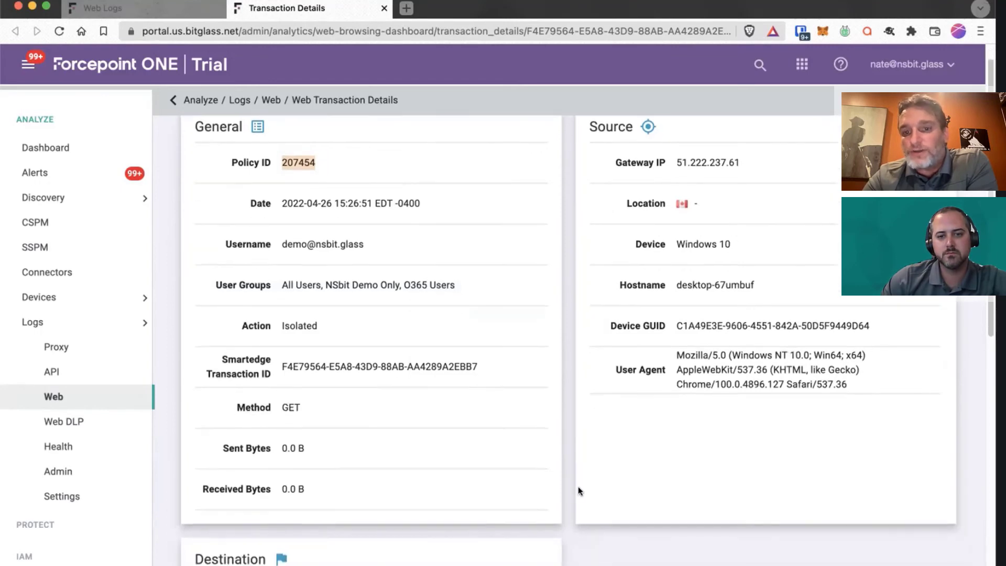
scroll(533, 366, "down", 10)
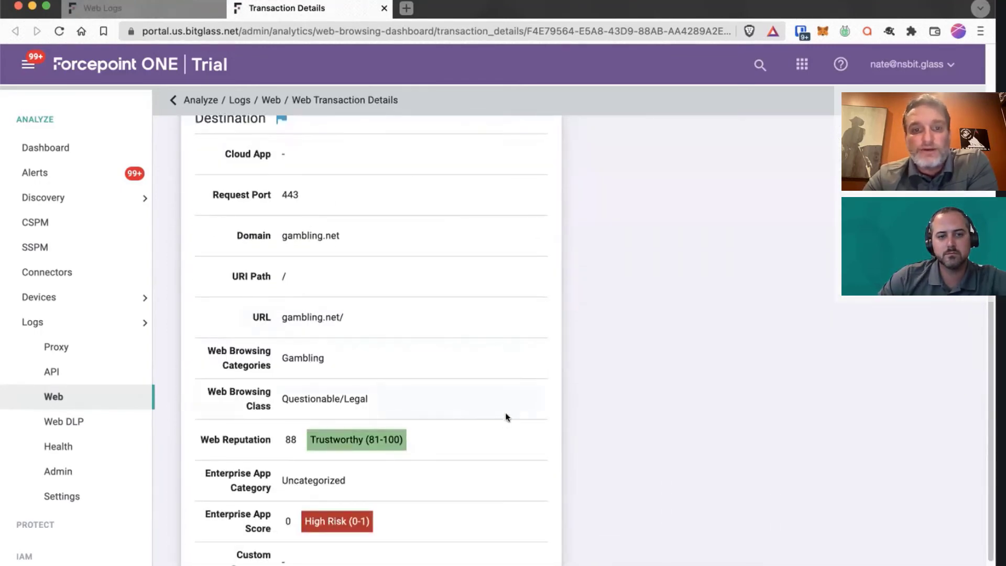
scroll(504, 414, "up", 1)
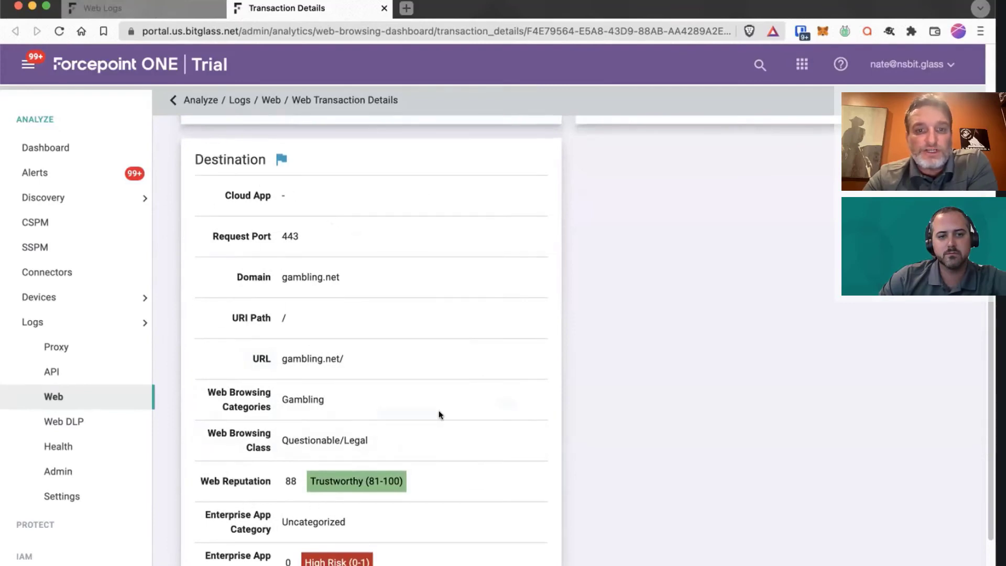
scroll(436, 414, "down", 1)
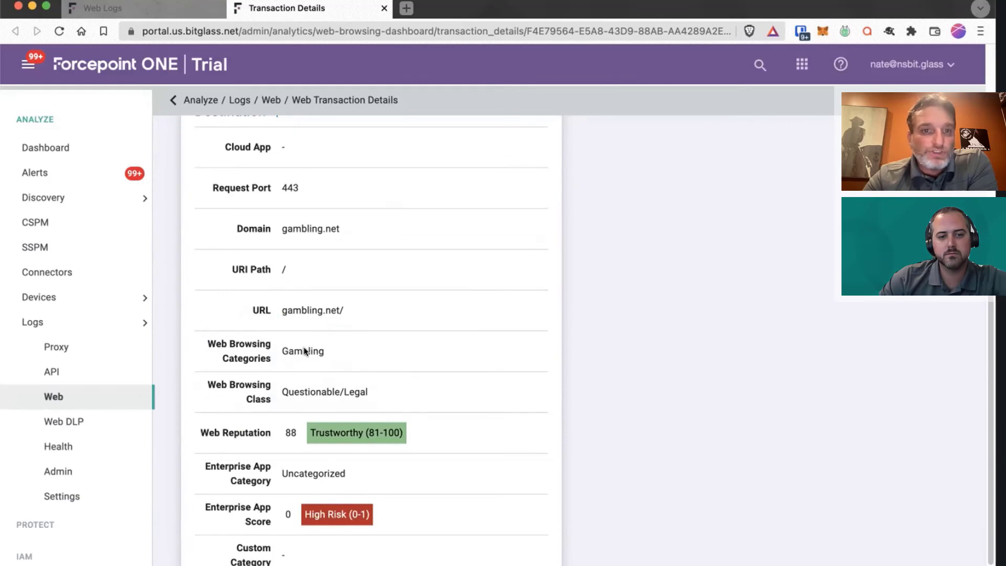
scroll(424, 350, "up", 6)
scroll(424, 351, "up", 3)
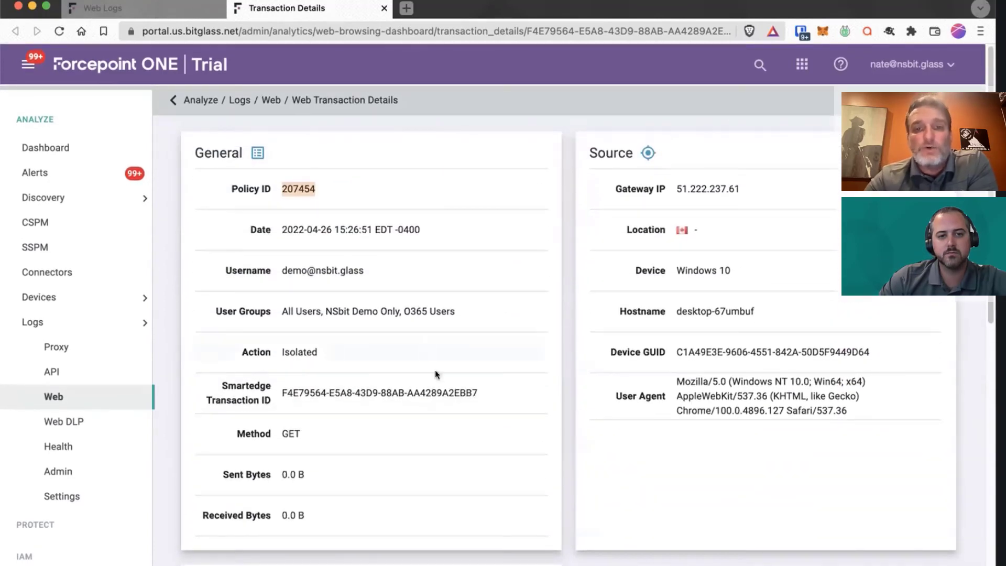
left_click(54, 401)
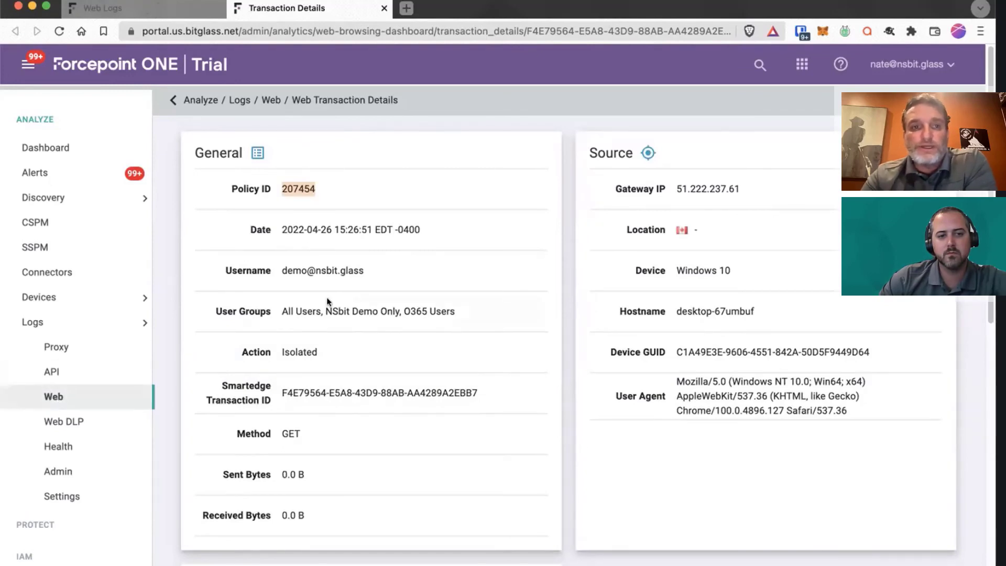